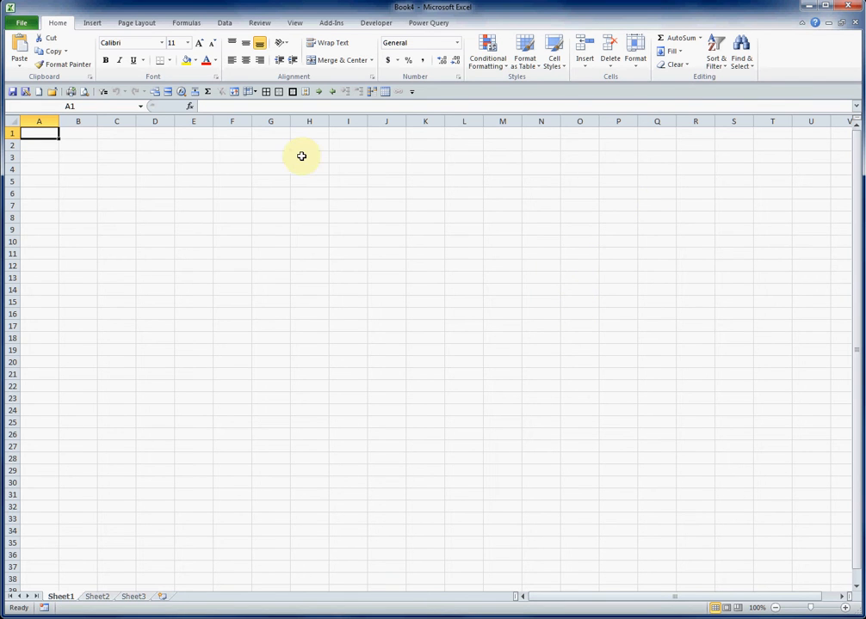
pyautogui.click(412, 23)
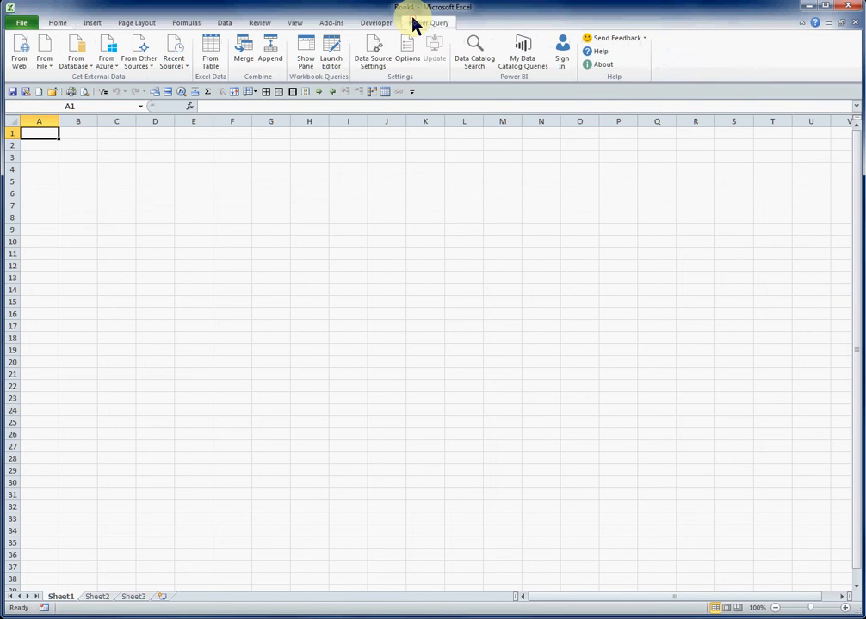
pyautogui.click(22, 51)
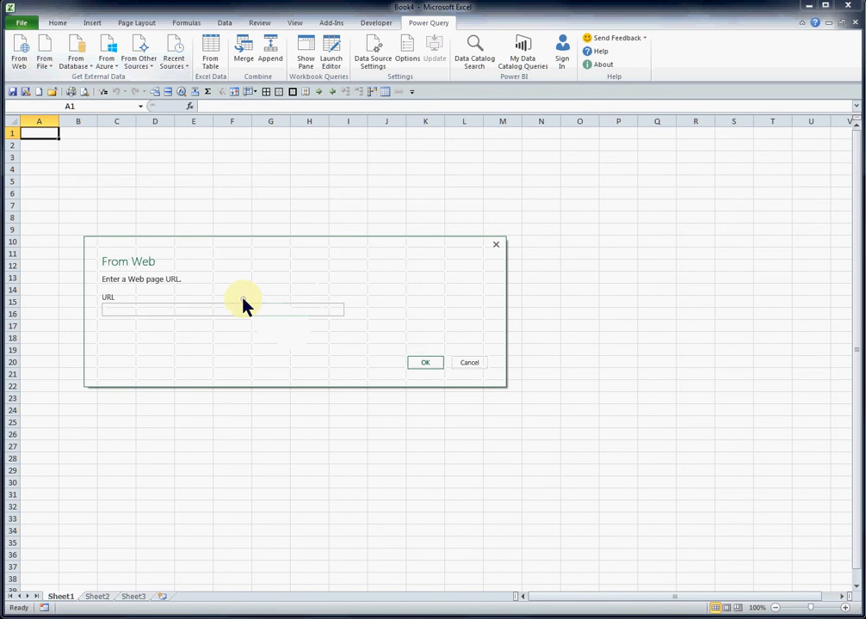
pyautogui.click(241, 308)
pyautogui.rightClick(247, 308)
pyautogui.click(288, 358)
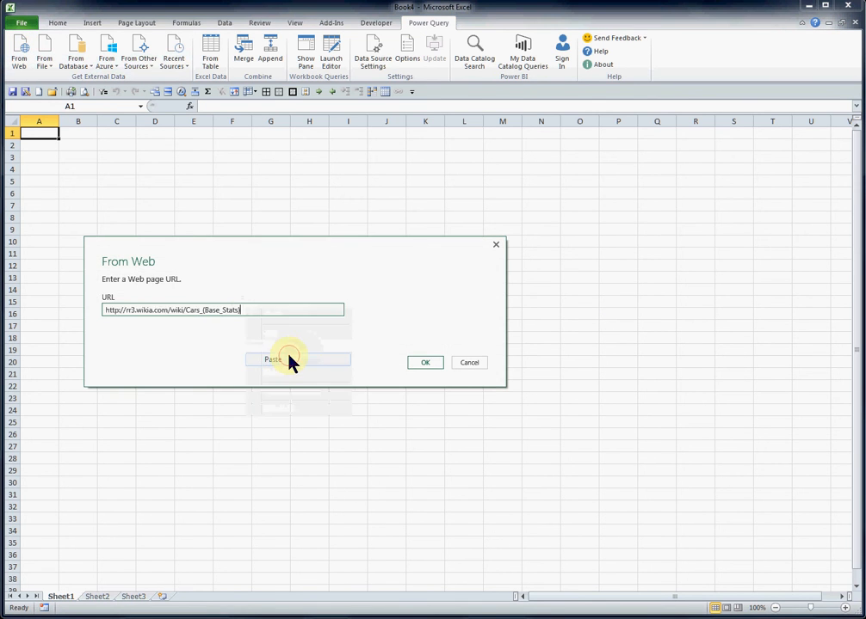
pyautogui.click(425, 364)
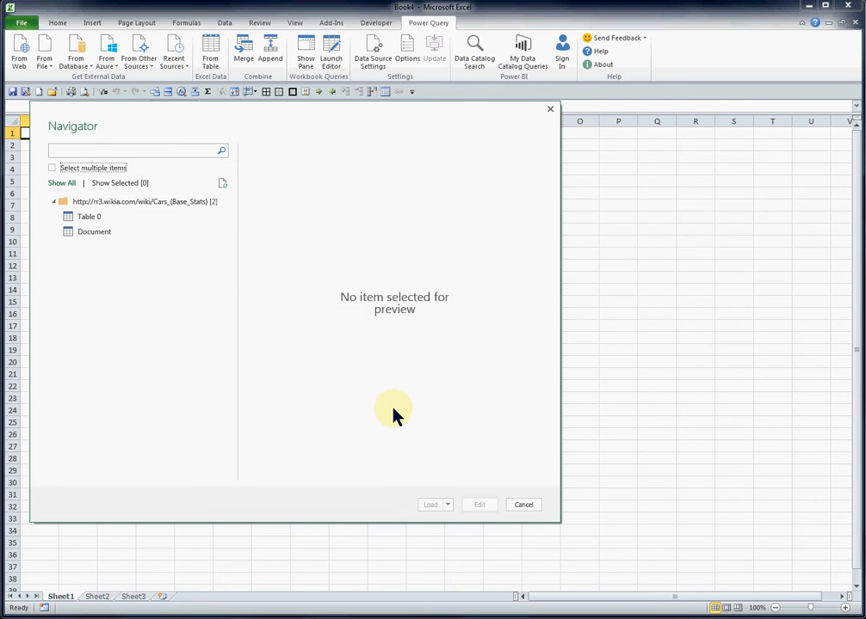
# - Preview the page's Table 0 and Document items, and load Table 0 into the workbook
pyautogui.click(89, 221)
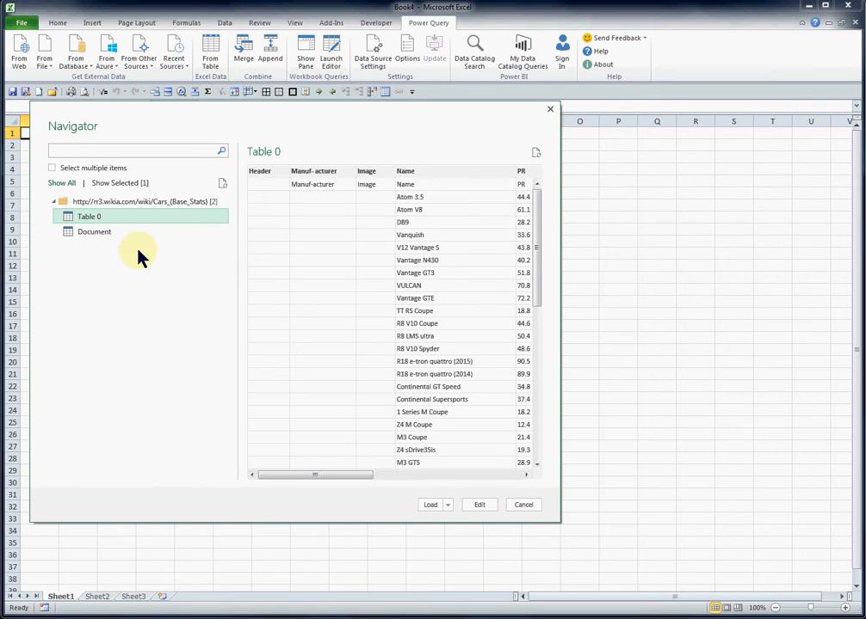
pyautogui.click(107, 234)
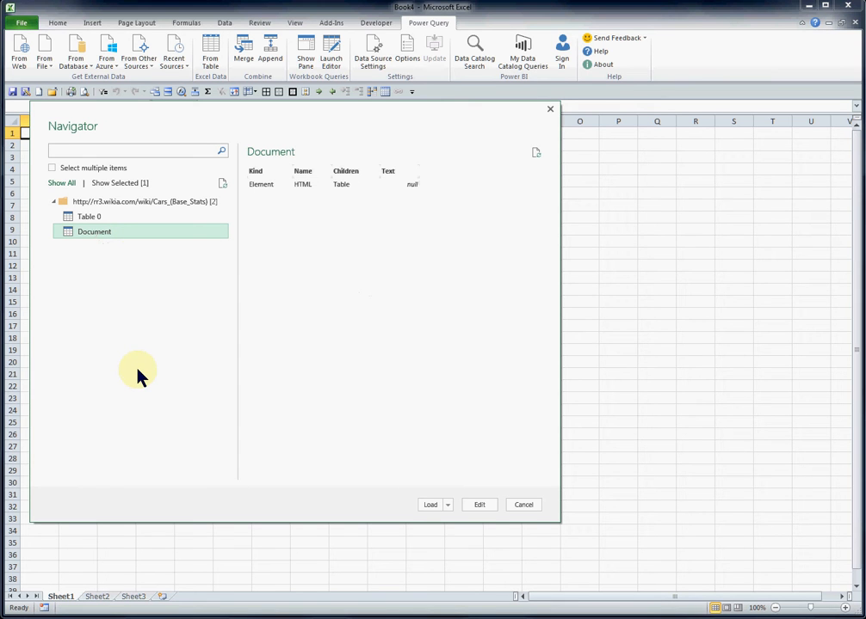
pyautogui.click(88, 217)
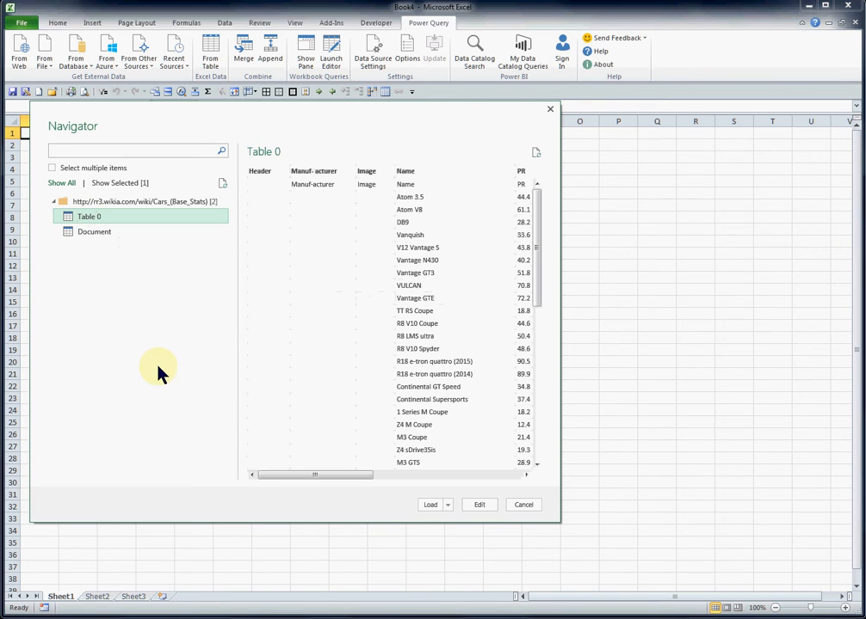
pyautogui.click(433, 507)
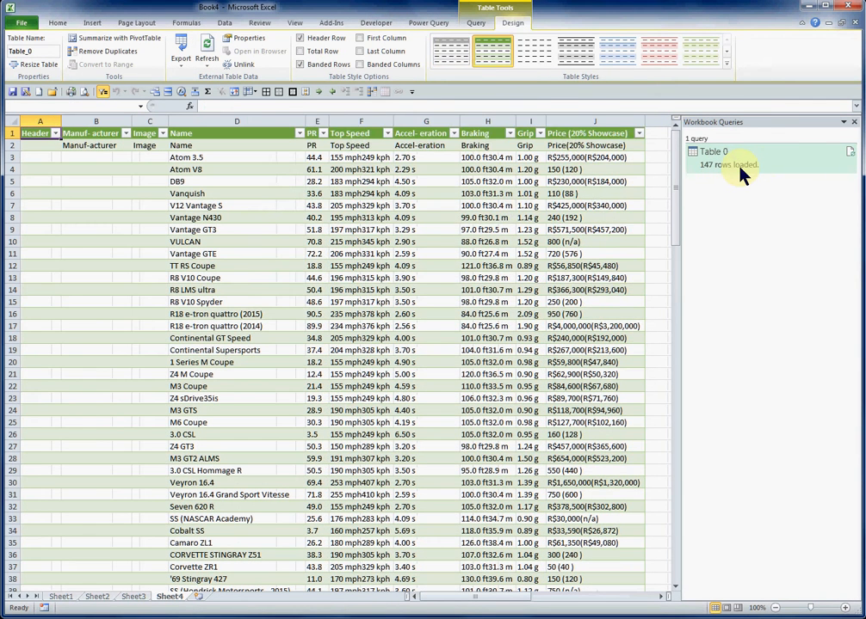
# - Open the Table 0 query for editing and promote its first row to column headers
pyautogui.moveTo(742, 175)
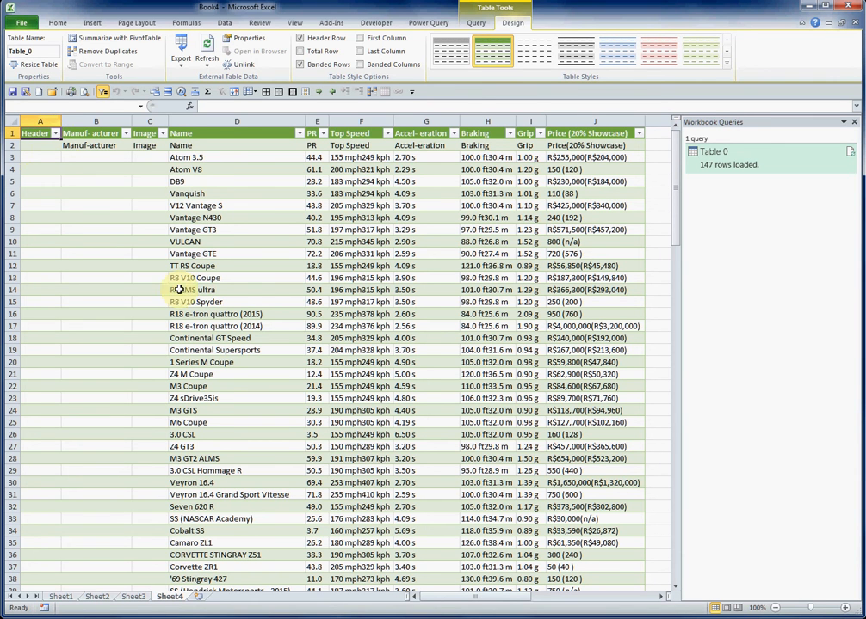
pyautogui.click(482, 23)
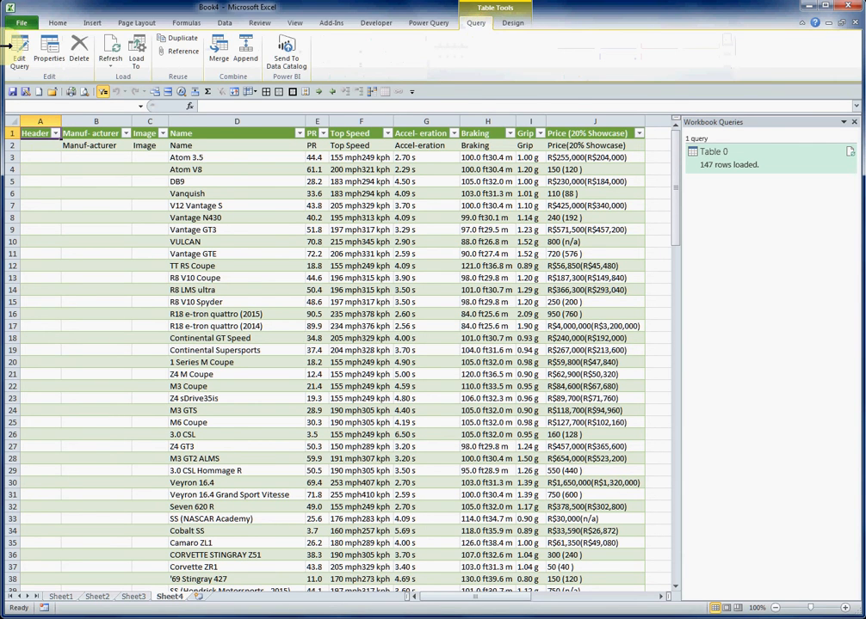
pyautogui.click(18, 50)
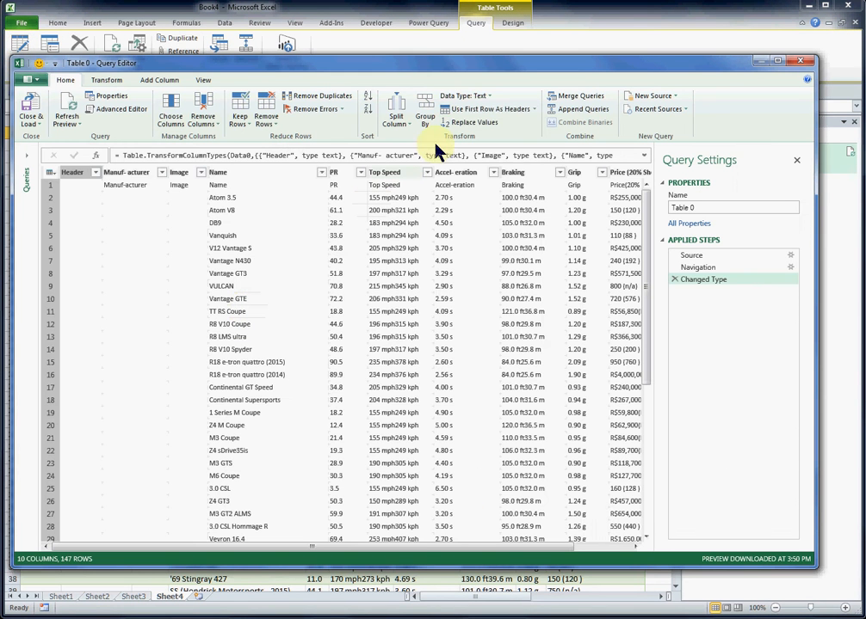
pyautogui.click(477, 119)
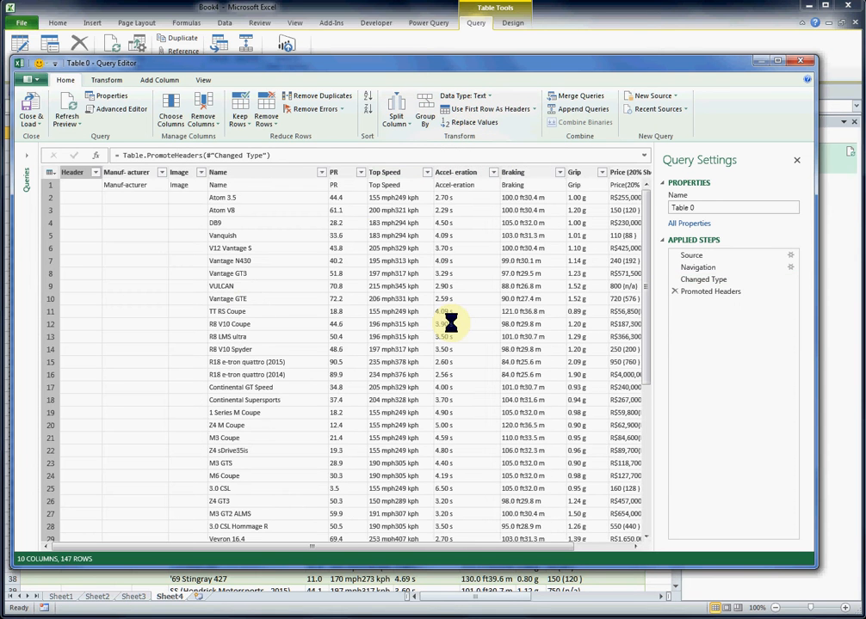
# - Remove the unnamed, Manuf-acturer and Image columns from the query, and load the result back to the worksheet
pyautogui.click(73, 176)
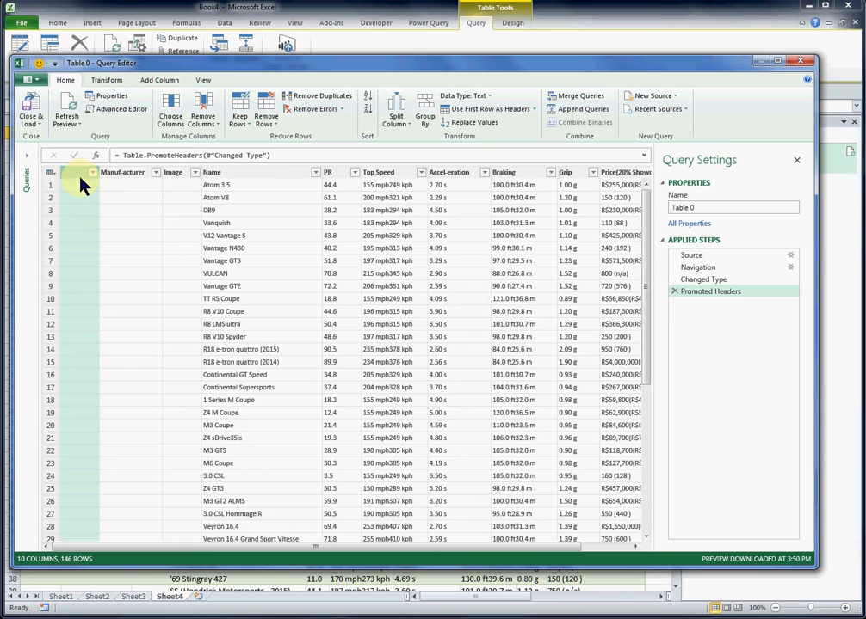
pyautogui.keyDown('ctrl'); pyautogui.click(137, 174); pyautogui.keyUp('ctrl')
pyautogui.keyDown('ctrl'); pyautogui.click(183, 175); pyautogui.keyUp('ctrl')
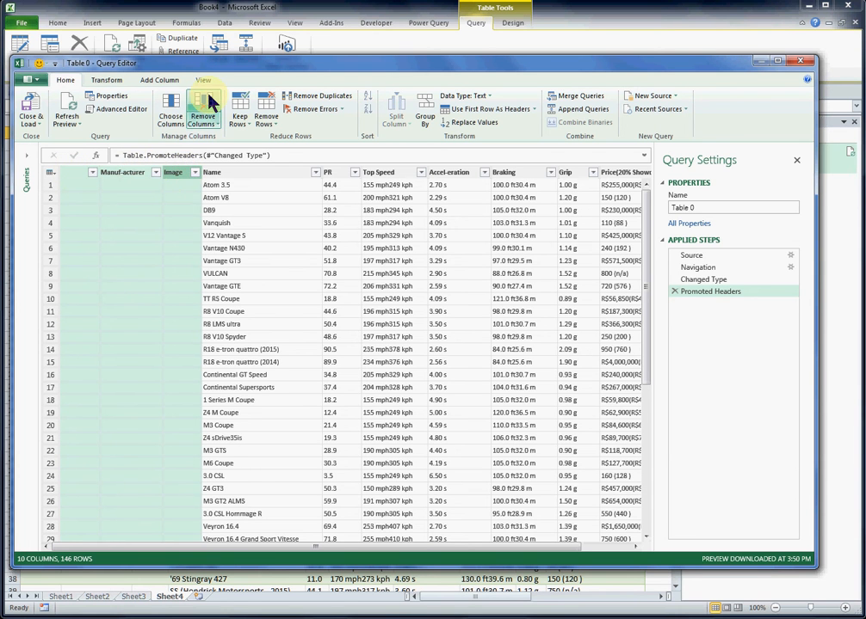
pyautogui.click(209, 101)
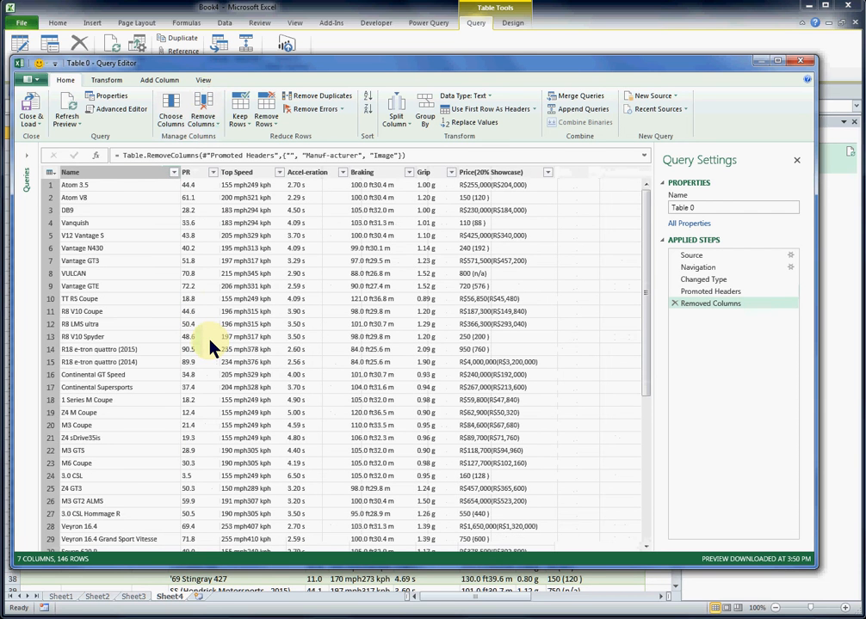
pyautogui.click(37, 100)
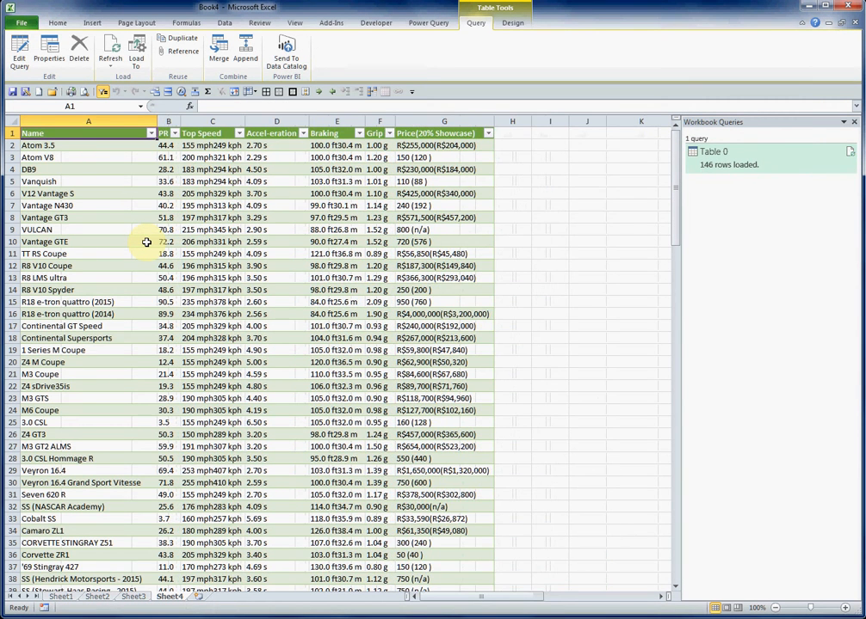
# - Reopen the query for editing and split the Top Speed column by 7 characters, once, as far left as possible
pyautogui.click(203, 120)
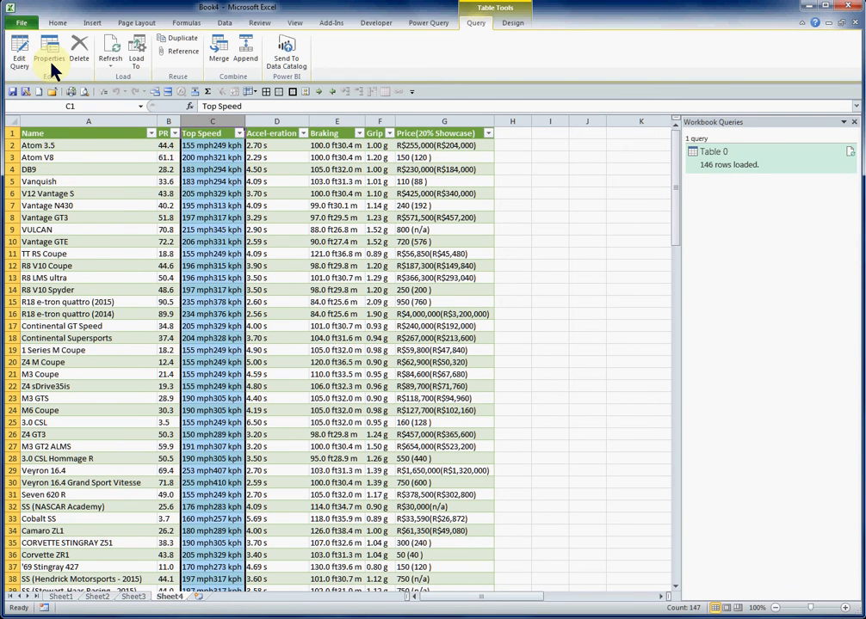
pyautogui.click(19, 51)
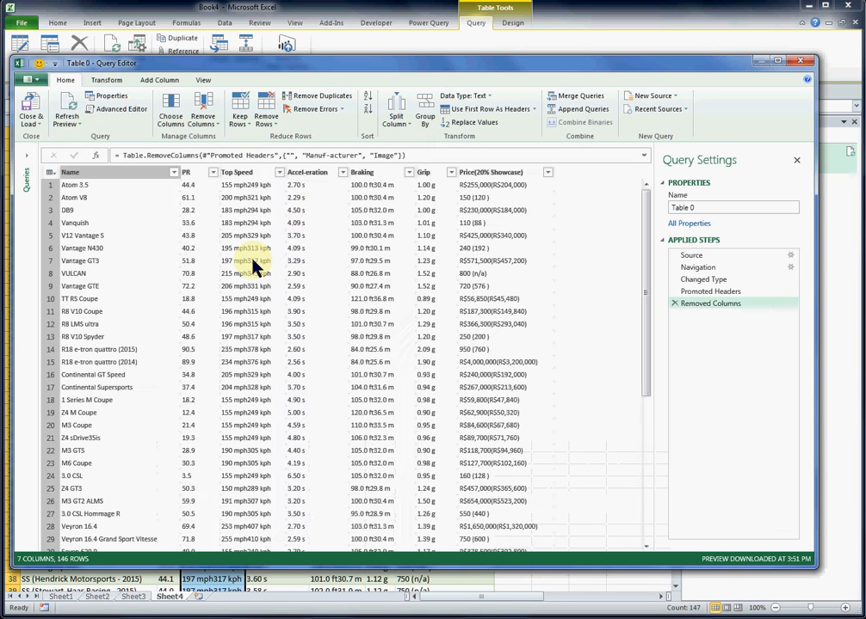
pyautogui.click(245, 174)
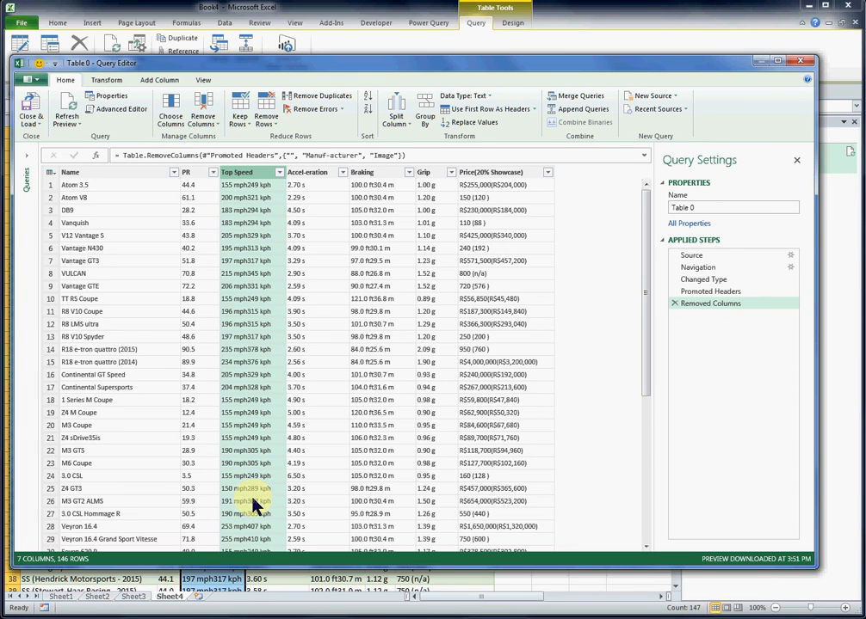
pyautogui.scroll(-3, 255, 503)
pyautogui.scroll(-7, 255, 505)
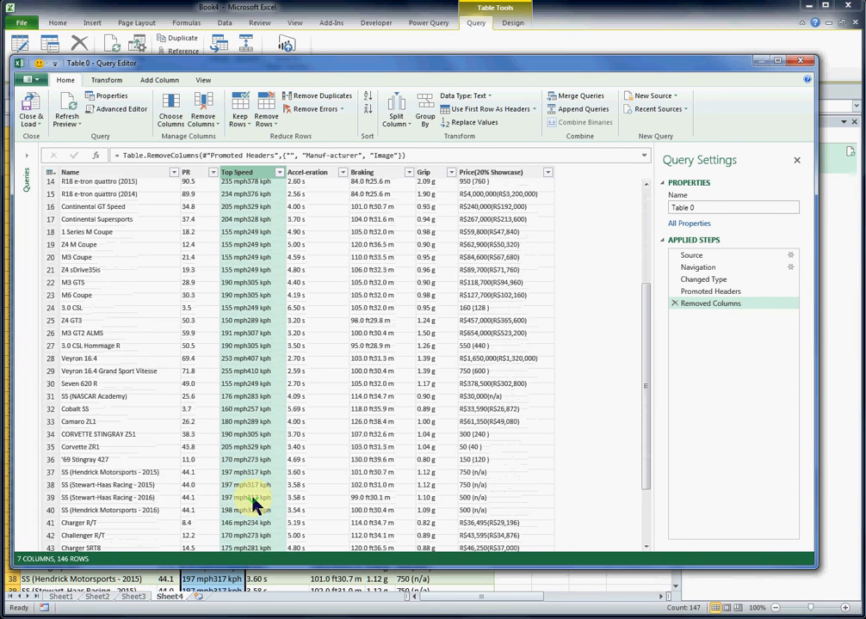
pyautogui.scroll(-7, 254, 506)
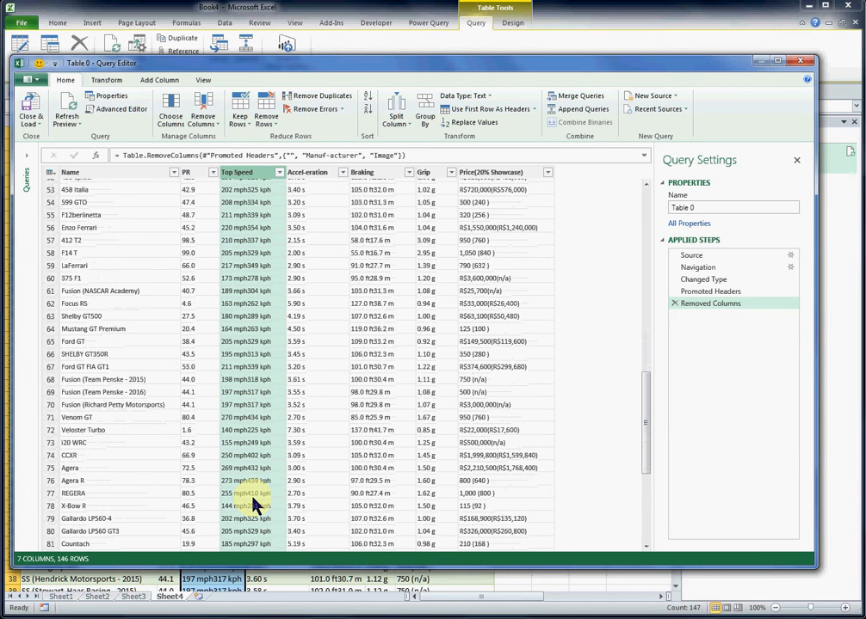
pyautogui.scroll(-1, 253, 501)
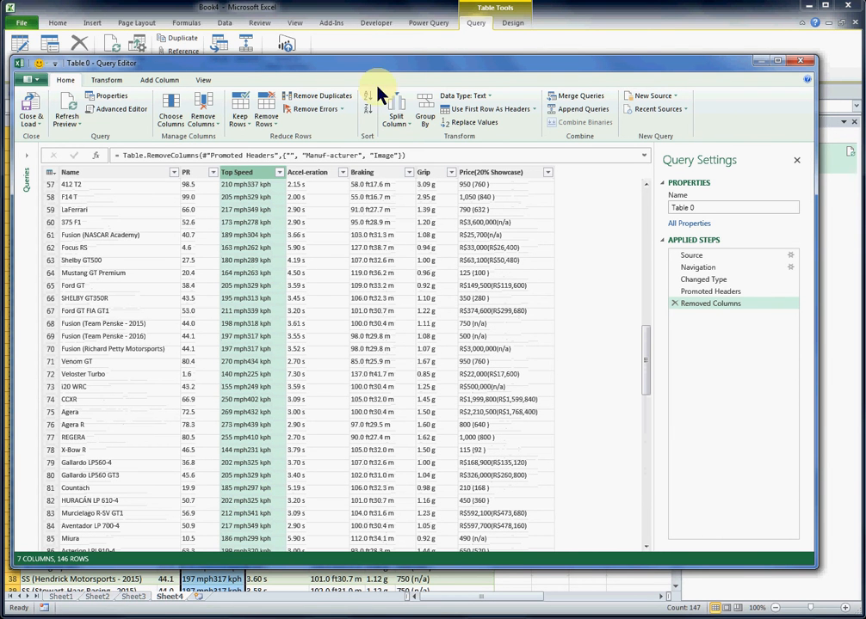
pyautogui.click(395, 110)
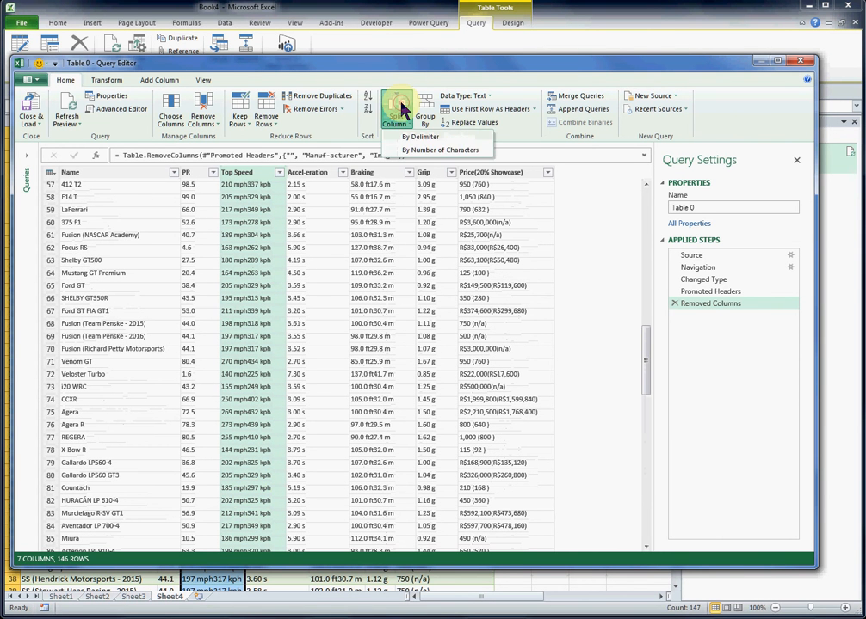
pyautogui.click(419, 151)
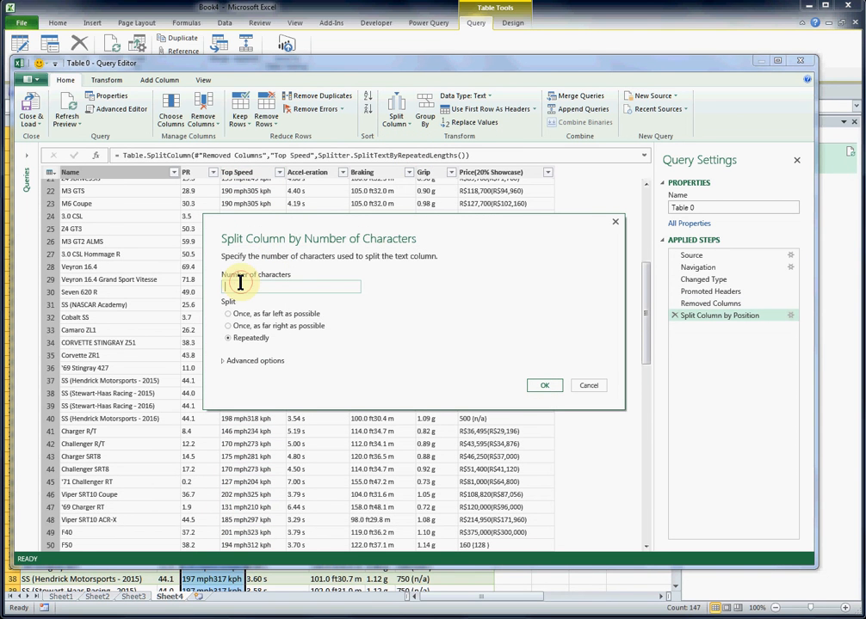
pyautogui.write('7')
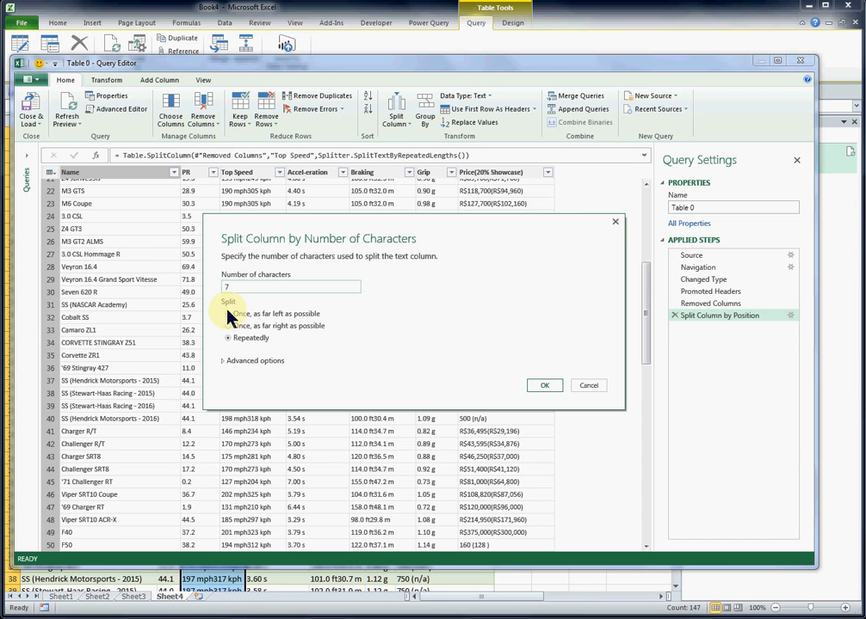
pyautogui.click(229, 314)
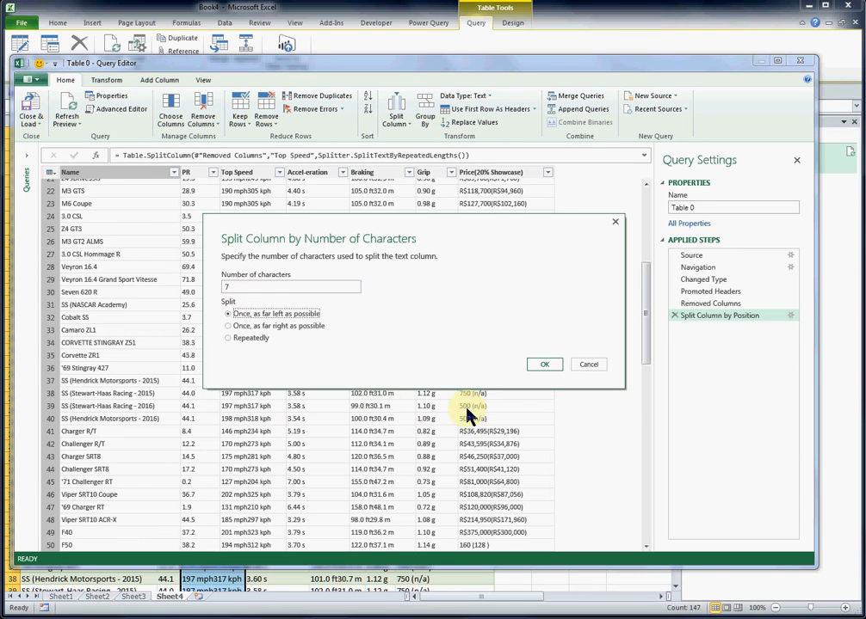
pyautogui.click(542, 365)
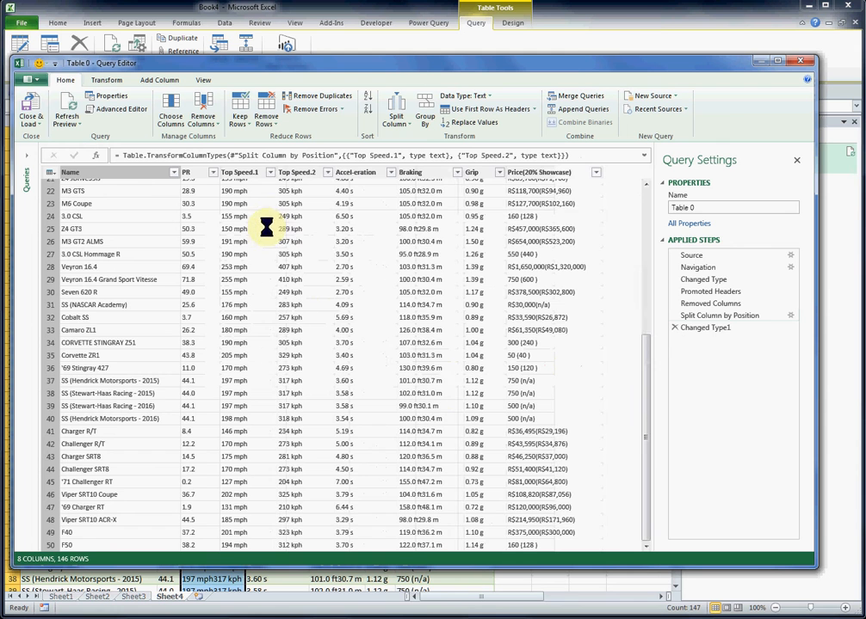
# - Replace " mph" with nothing in the Top Speed.1 column
pyautogui.scroll(2, 315, 269)
pyautogui.scroll(5, 316, 269)
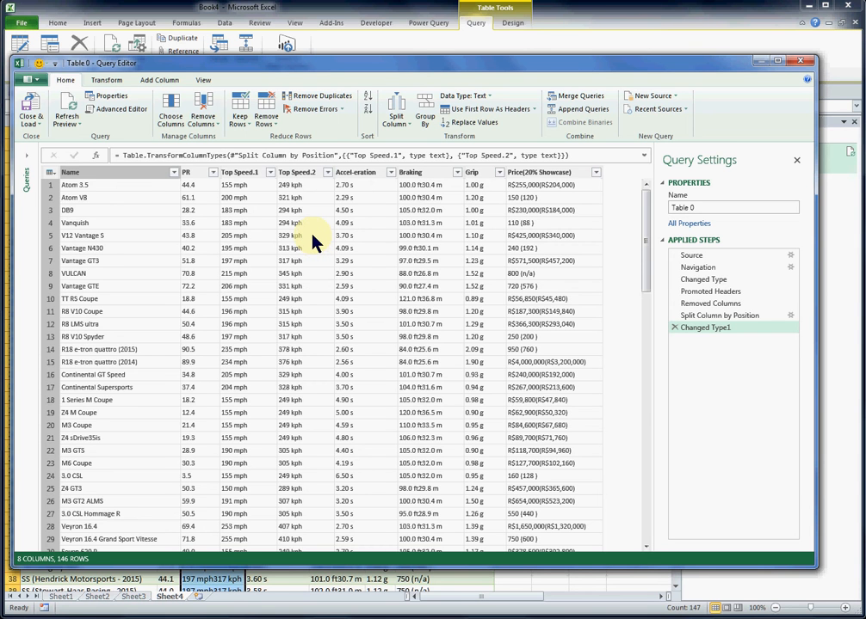
pyautogui.click(251, 185)
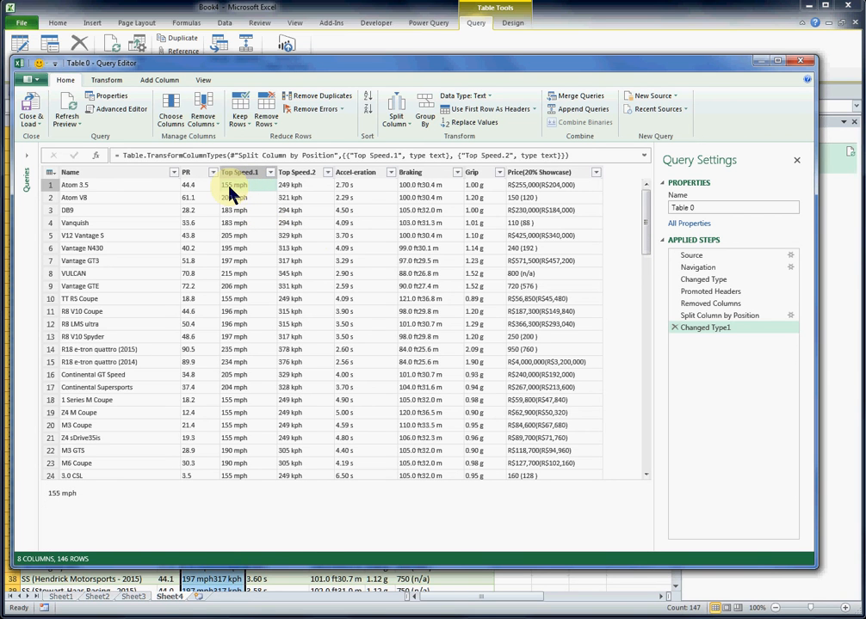
pyautogui.rightClick(230, 193)
pyautogui.click(274, 200)
pyautogui.click(482, 125)
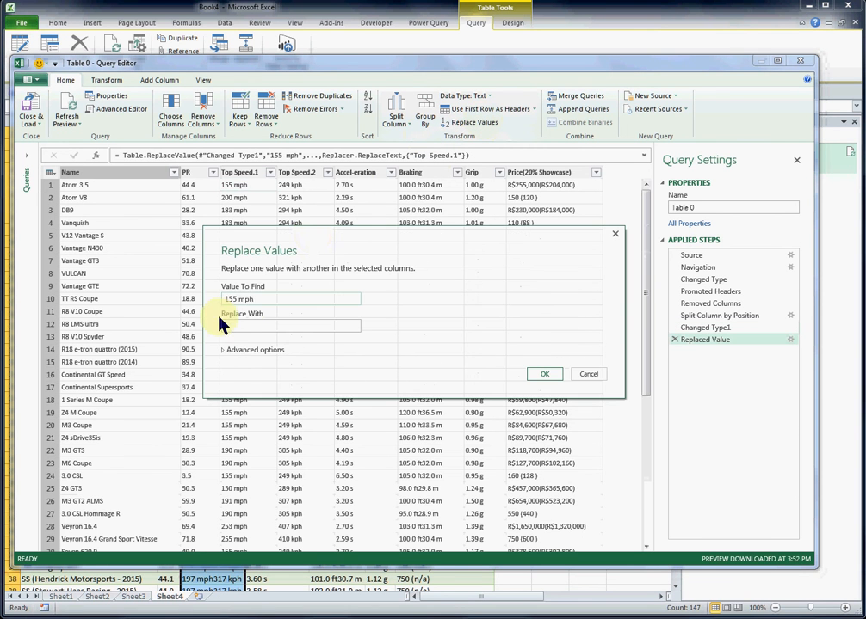
pyautogui.click(237, 297)
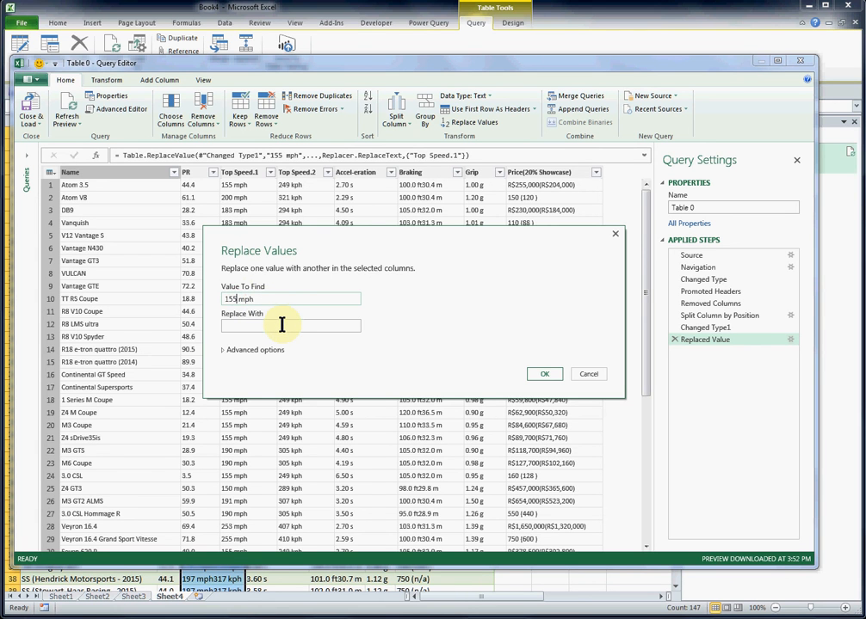
pyautogui.press('BackSpace')
pyautogui.press('BackSpace')
pyautogui.press('BackSpace')
pyautogui.press('BackSpace')
pyautogui.click(542, 375)
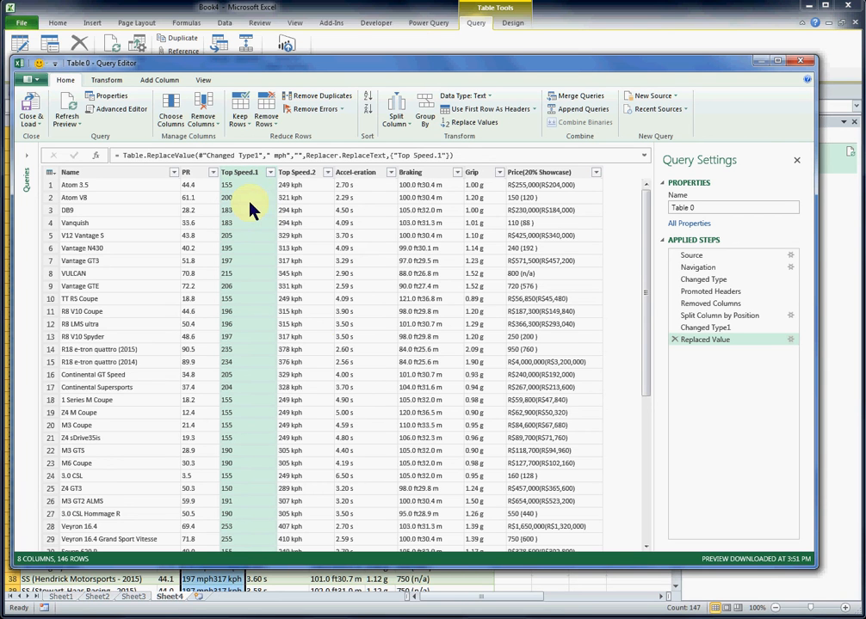
# - Replace " kph" with nothing in the Top Speed.2 column
pyautogui.click(296, 177)
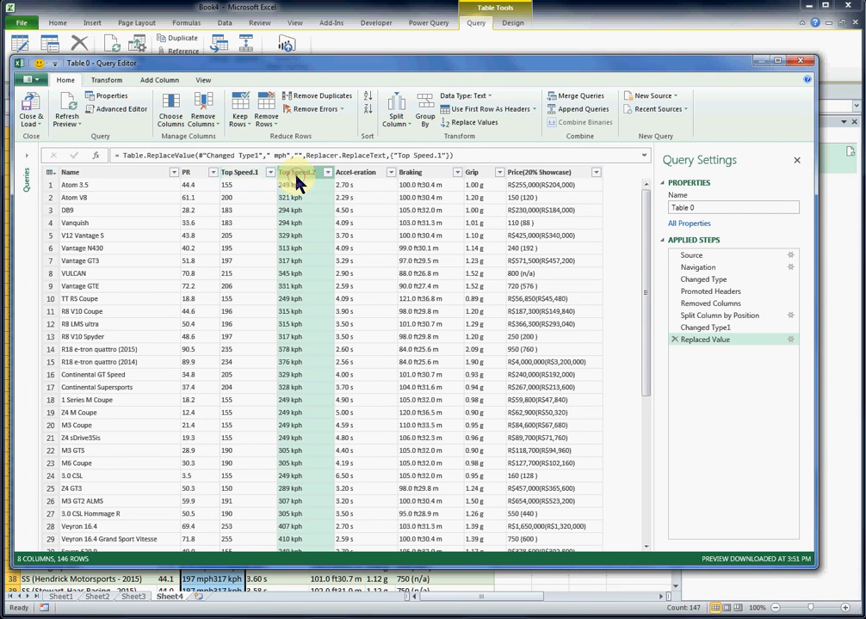
pyautogui.click(299, 190)
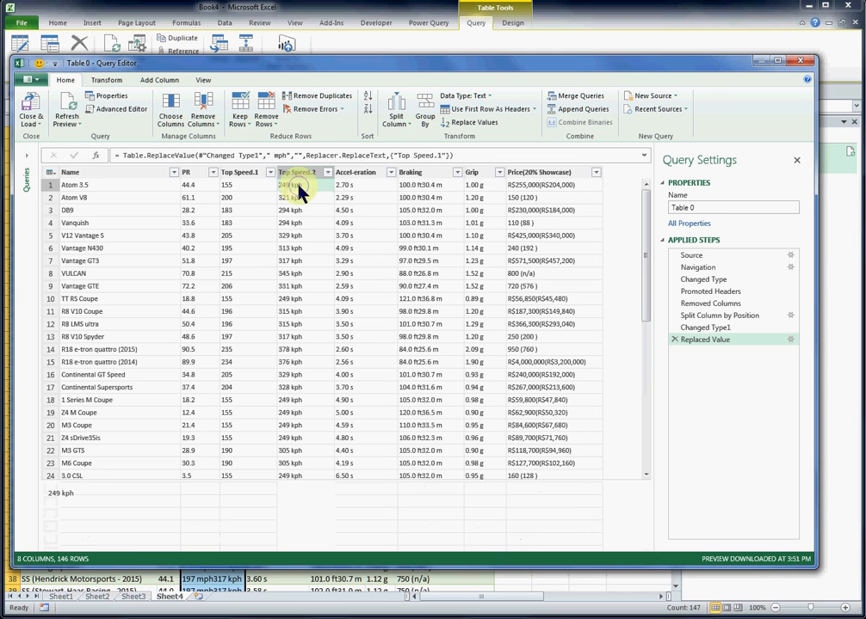
pyautogui.rightClick(300, 190)
pyautogui.click(336, 195)
pyautogui.click(306, 177)
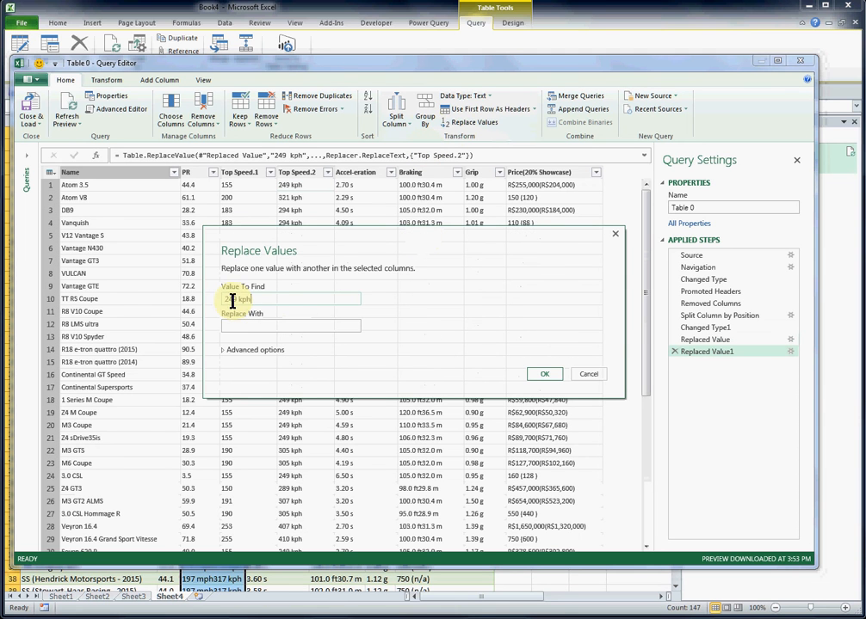
pyautogui.click(237, 299)
pyautogui.press('BackSpace')
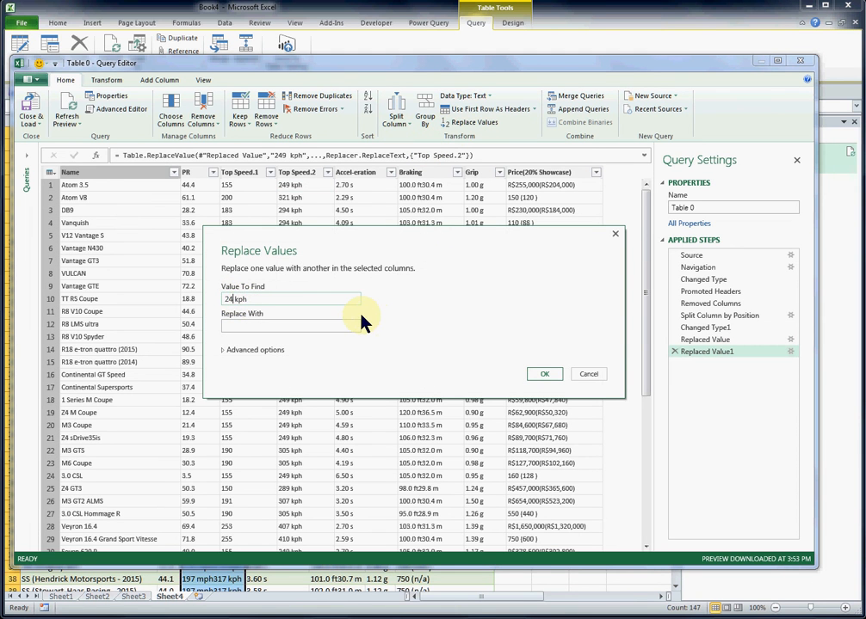
pyautogui.press('BackSpace')
pyautogui.press('BackSpace')
pyautogui.click(546, 375)
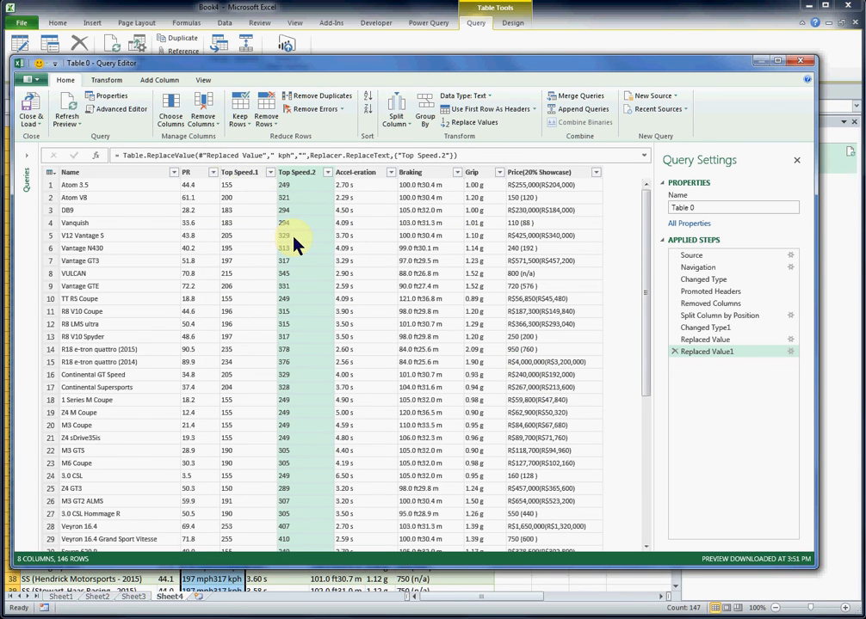
# - Set the data type of the PR, Top Speed.1 and Top Speed.2 columns to Decimal Number, and load the result to the worksheet
pyautogui.click(190, 173)
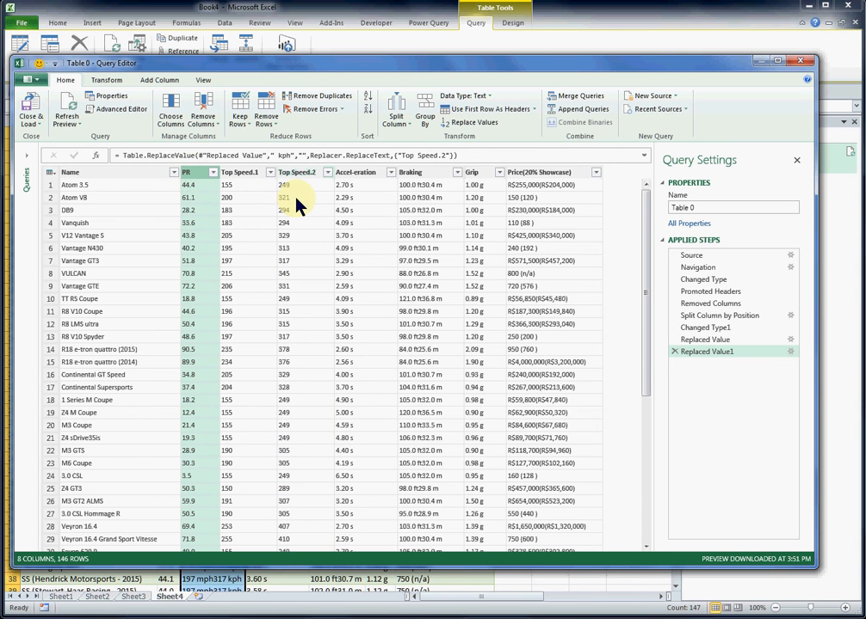
pyautogui.click(247, 173)
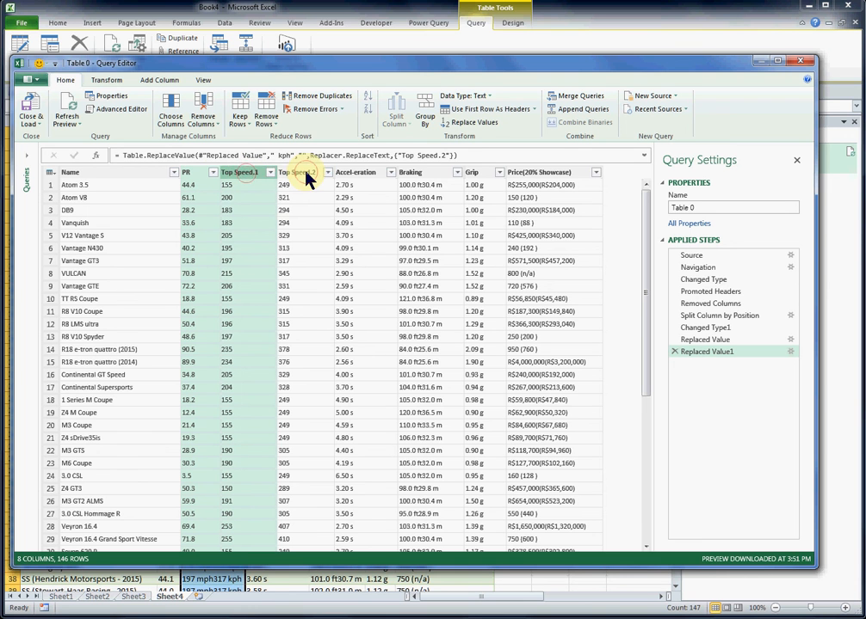
pyautogui.click(306, 173)
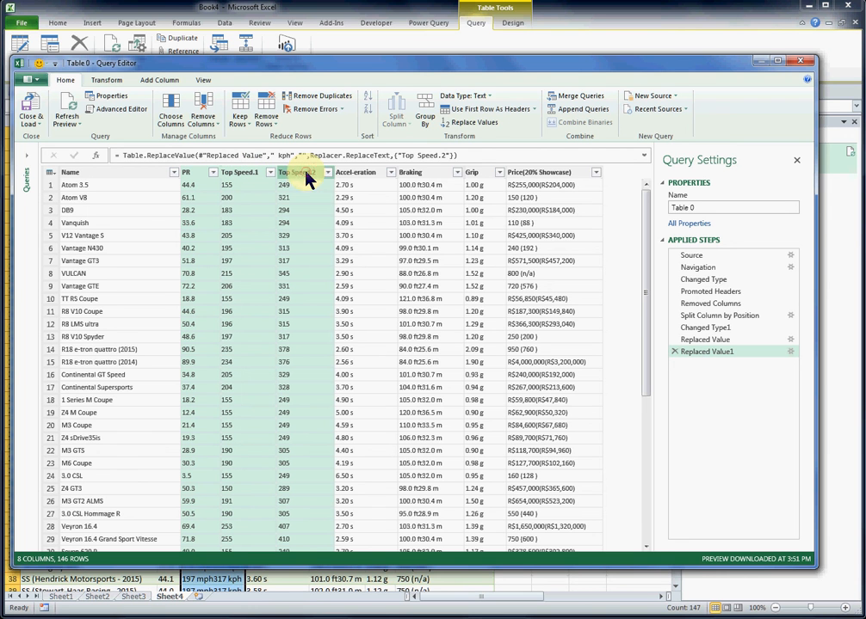
pyautogui.click(480, 97)
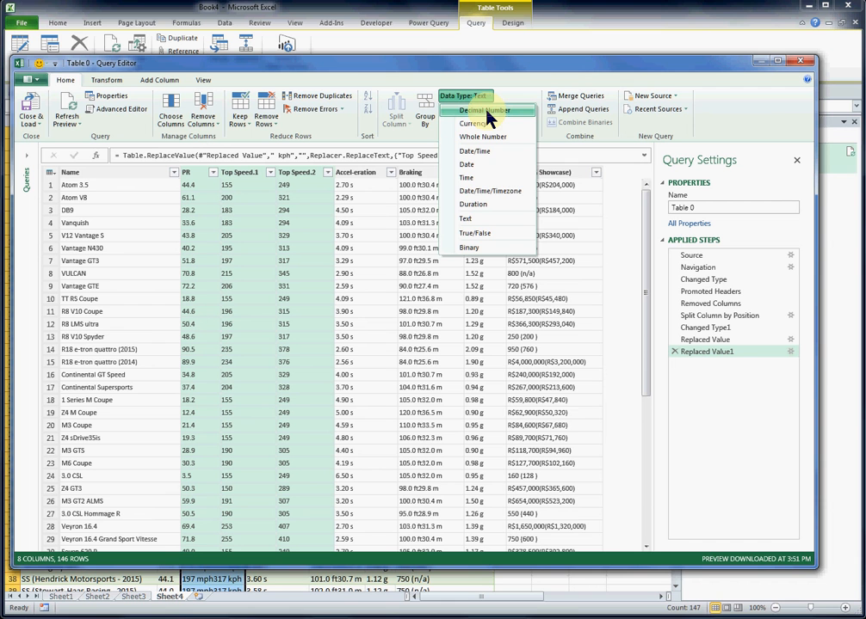
pyautogui.click(487, 112)
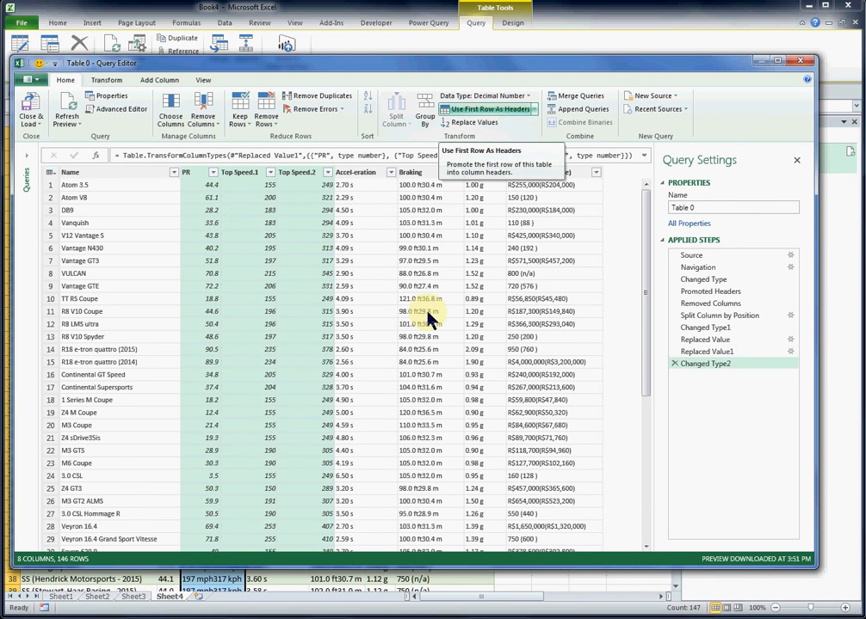
pyautogui.click(427, 336)
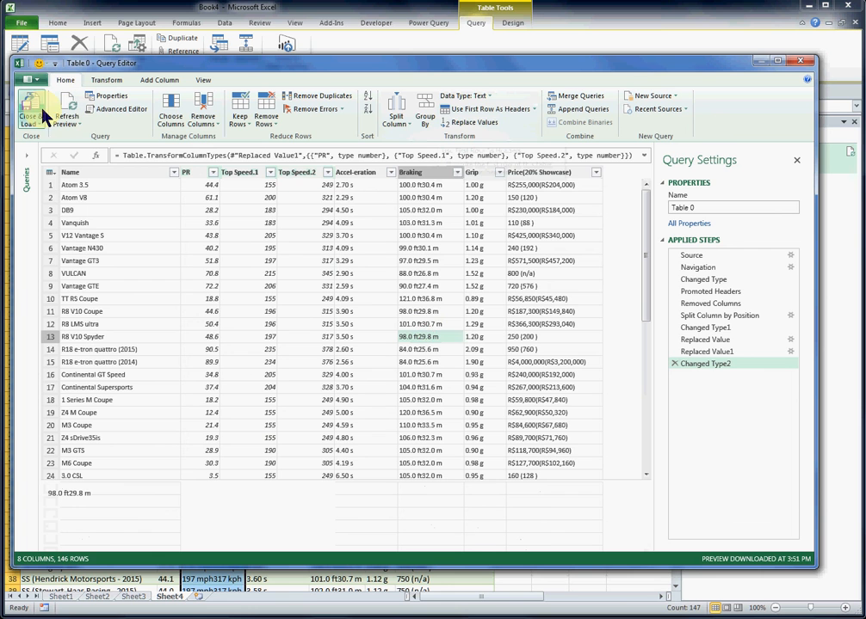
pyautogui.click(34, 112)
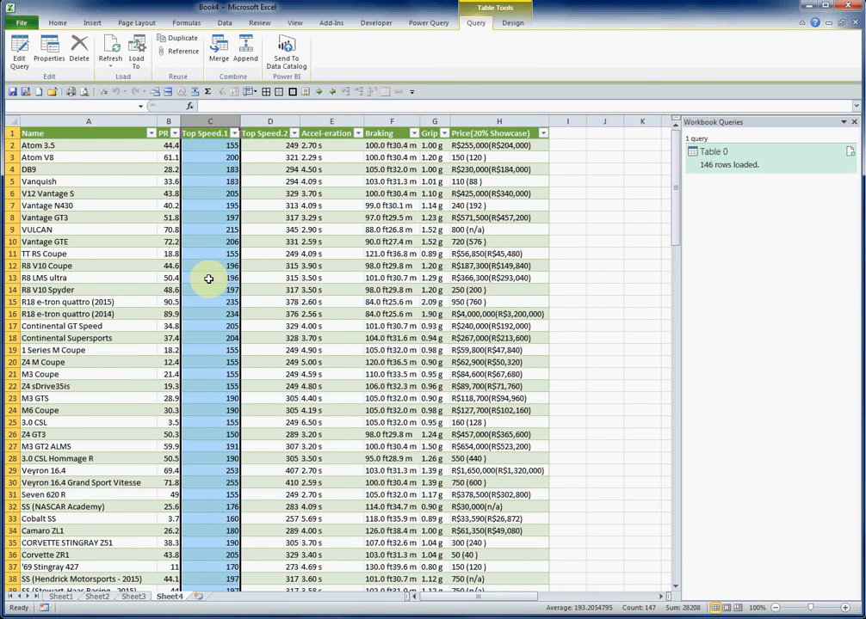
pyautogui.click(277, 135)
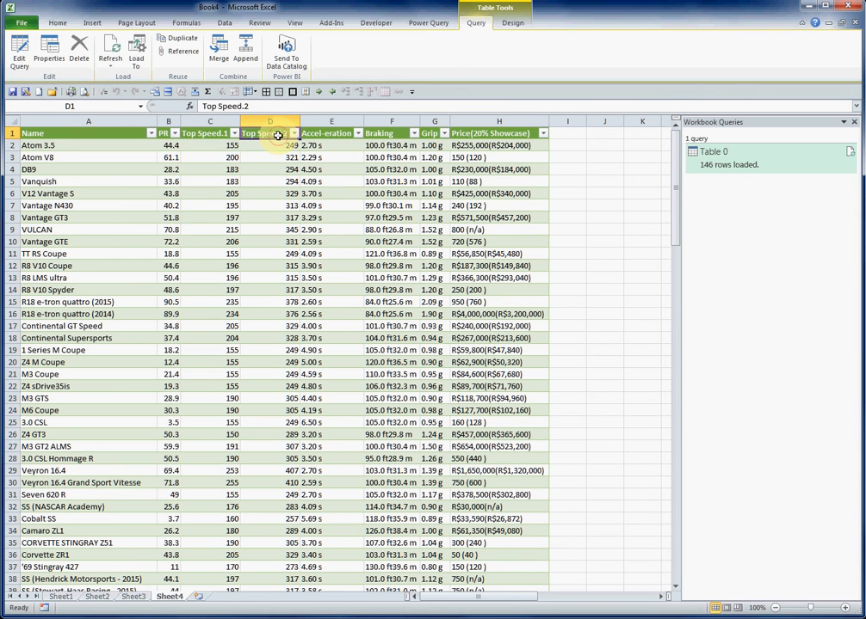
pyautogui.click(218, 147)
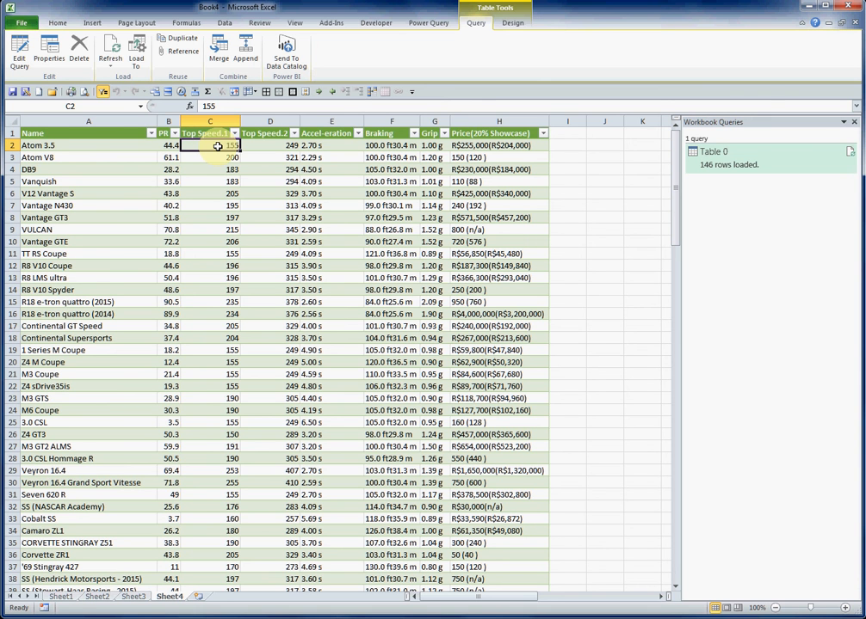
pyautogui.click(78, 145)
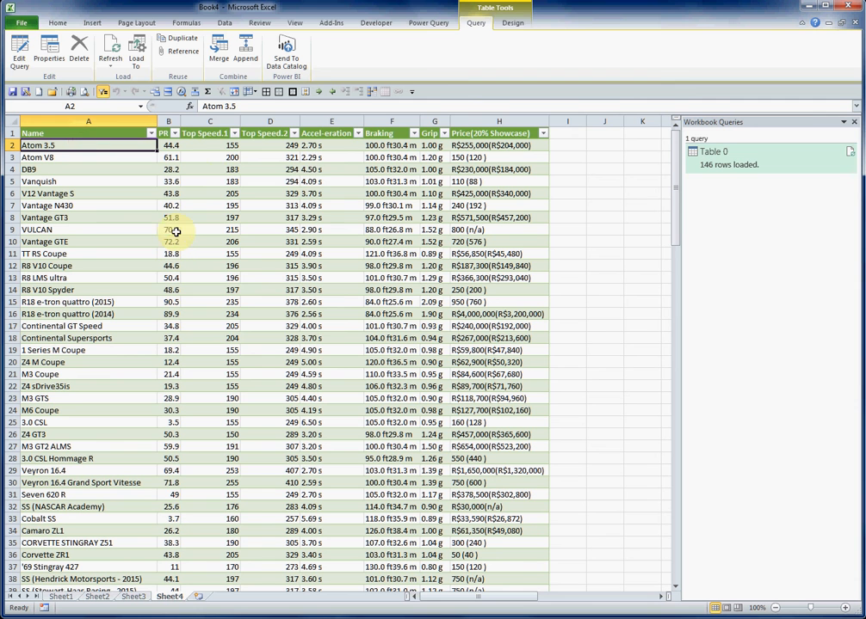
pyautogui.click(334, 145)
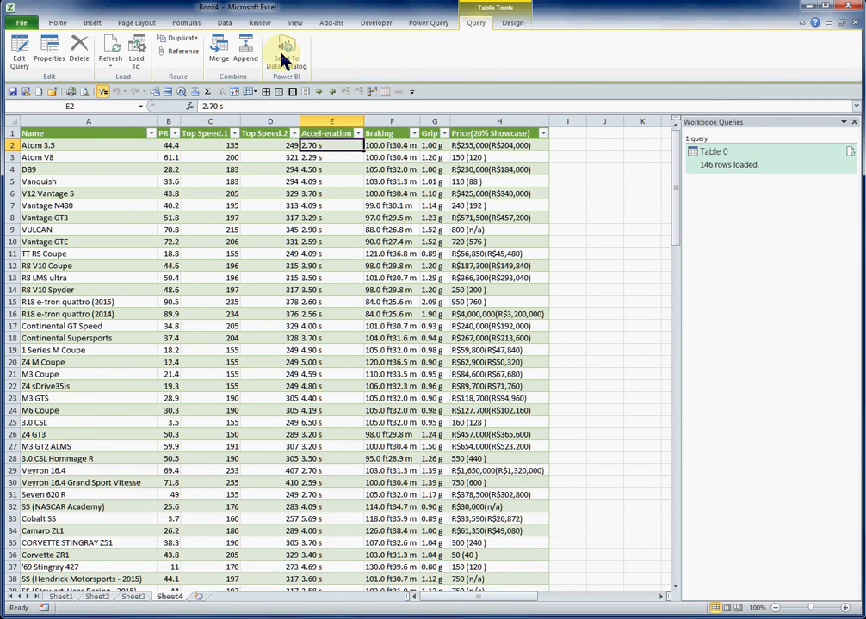
# - Reopen the query for editing and replace " s" with nothing in the Accel-eration column
pyautogui.click(19, 50)
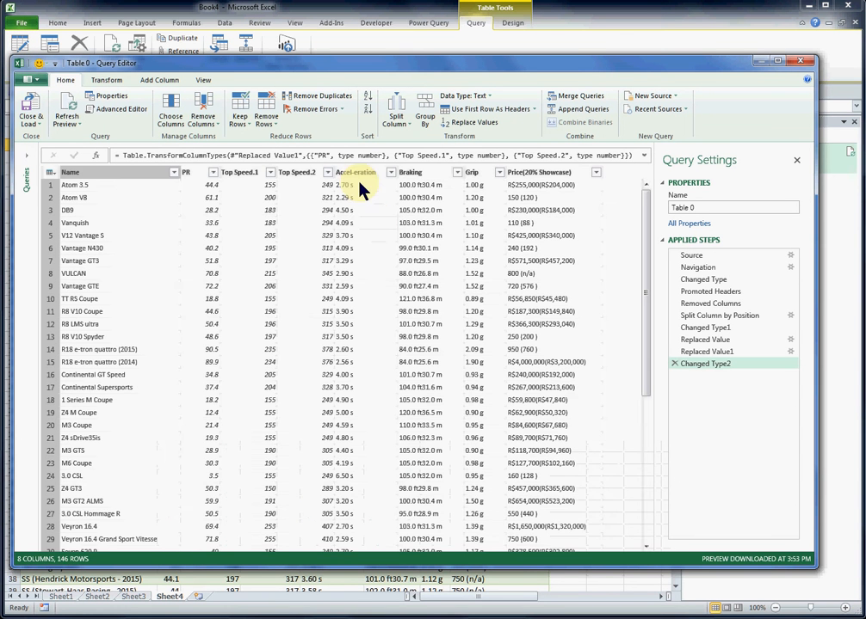
pyautogui.click(361, 186)
pyautogui.rightClick(361, 191)
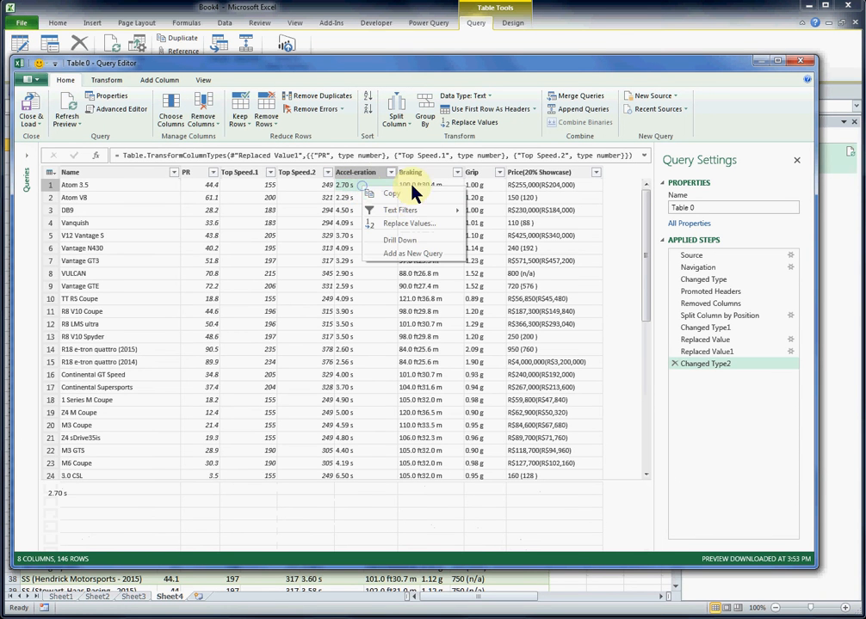
pyautogui.click(405, 196)
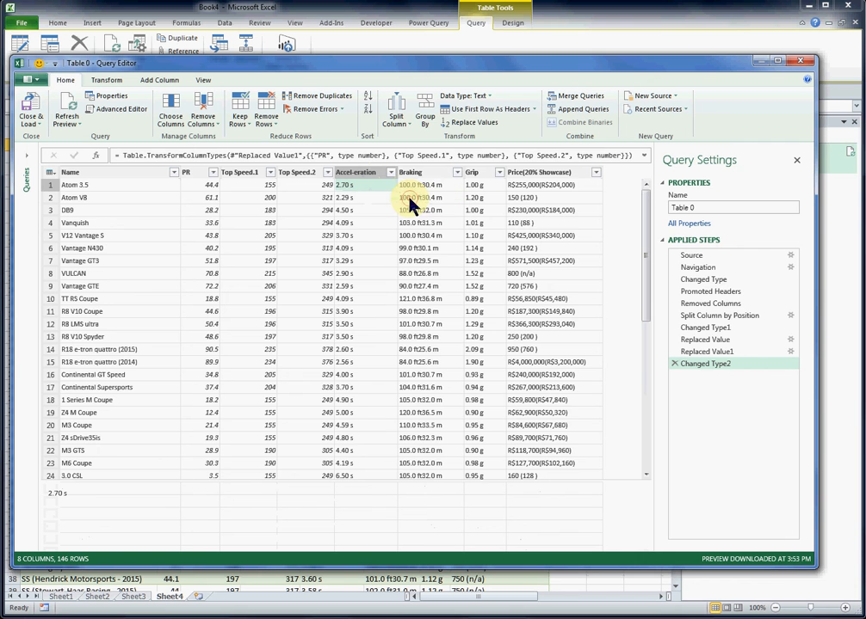
pyautogui.click(462, 126)
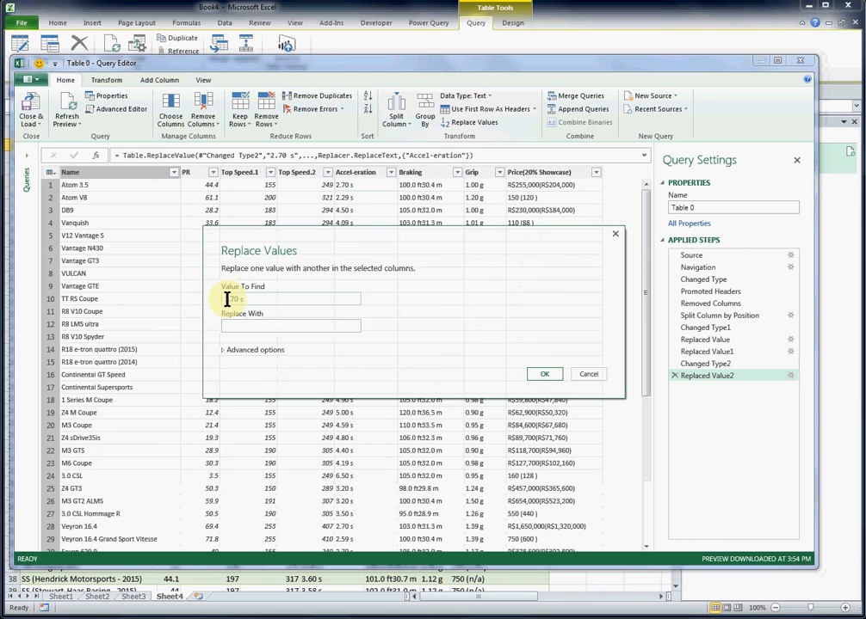
pyautogui.press('Delete')
pyautogui.press('Delete')
pyautogui.press('Delete')
pyautogui.press('Delete')
pyautogui.press('Delete')
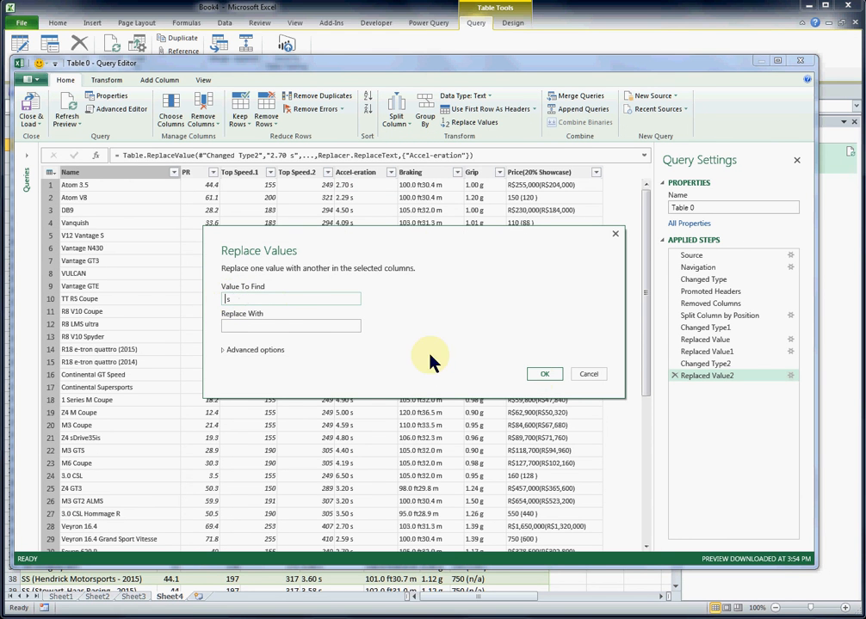
pyautogui.click(544, 378)
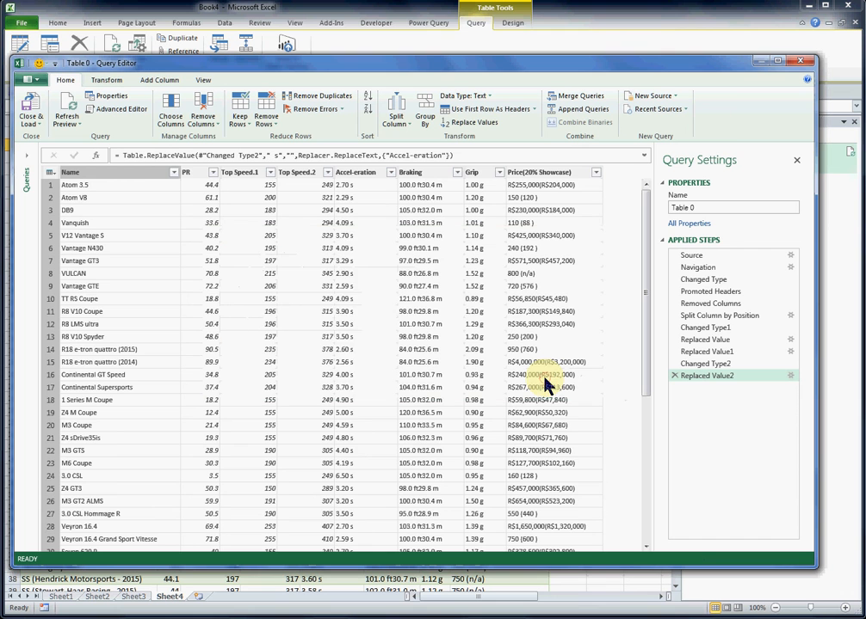
# - Set the Accel-eration column's data type to Decimal Number and load the query back to the worksheet
pyautogui.click(363, 199)
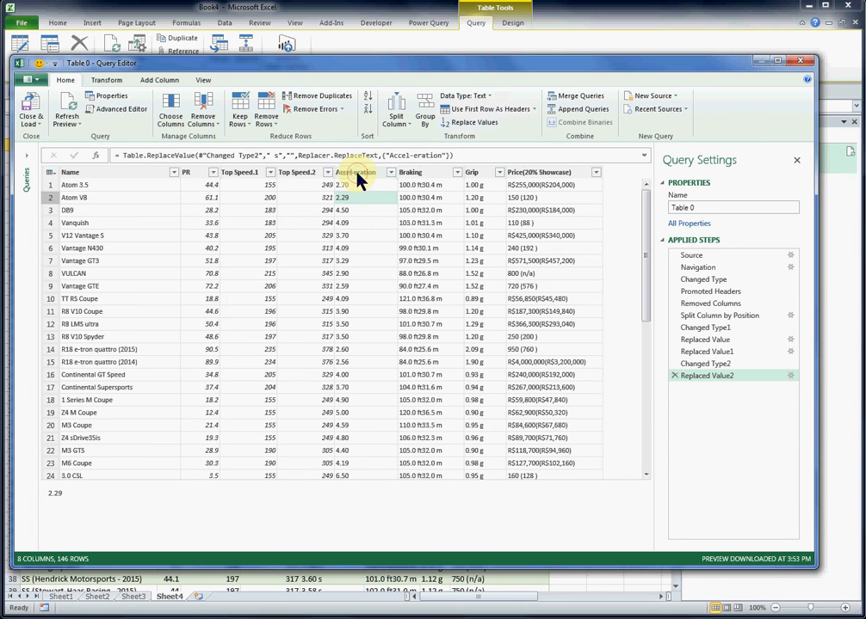
pyautogui.click(356, 173)
pyautogui.click(475, 96)
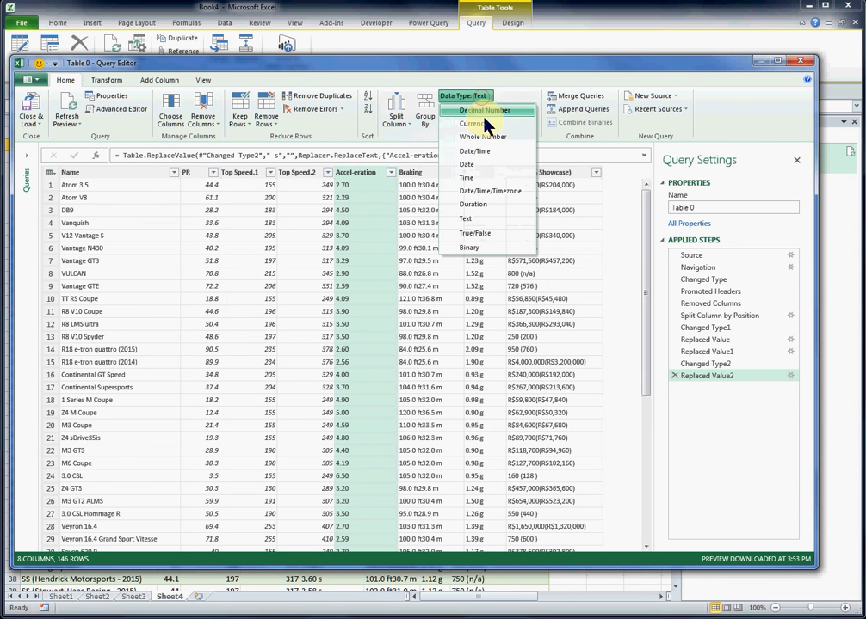
pyautogui.click(488, 111)
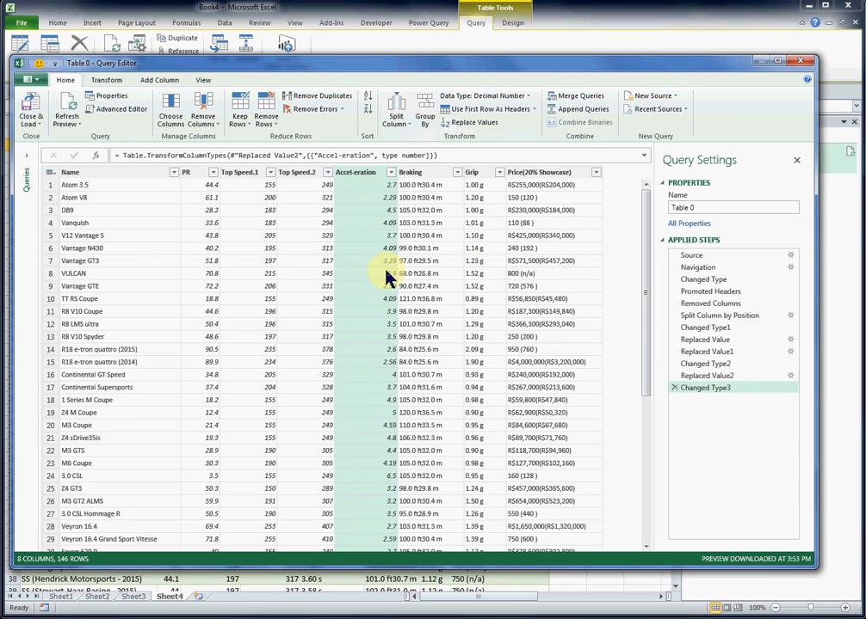
pyautogui.click(32, 103)
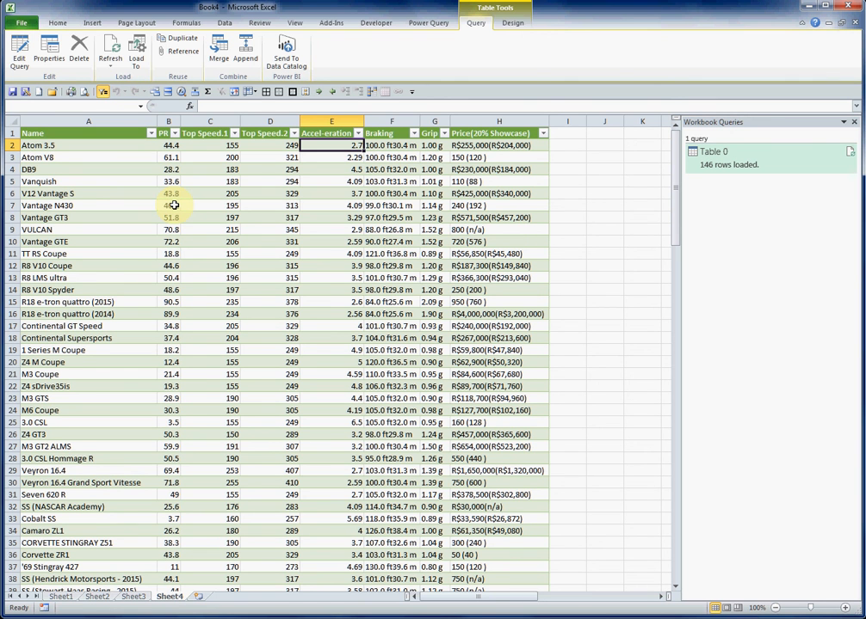
# - Reopen the query to review its list of applied steps, and close the editor without making changes
pyautogui.click(22, 54)
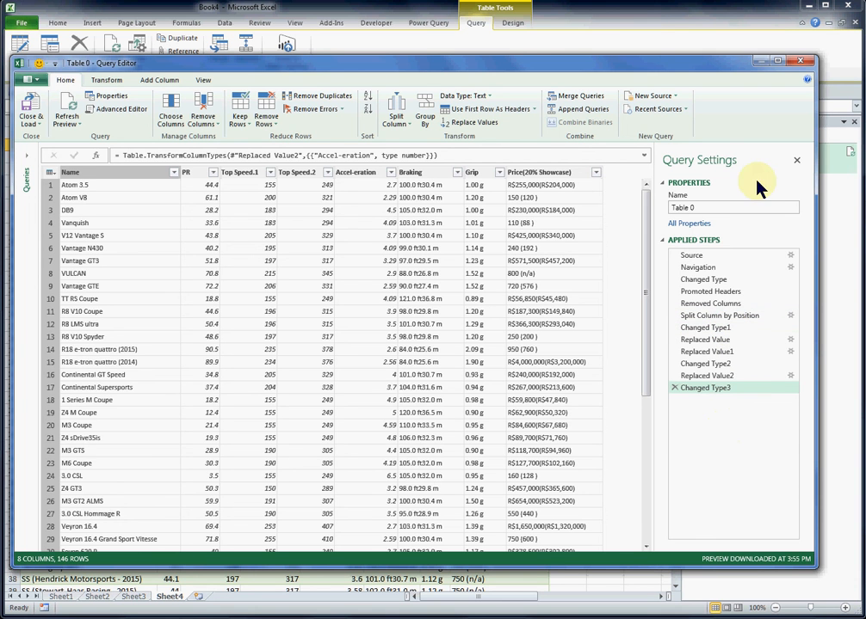
pyautogui.click(800, 64)
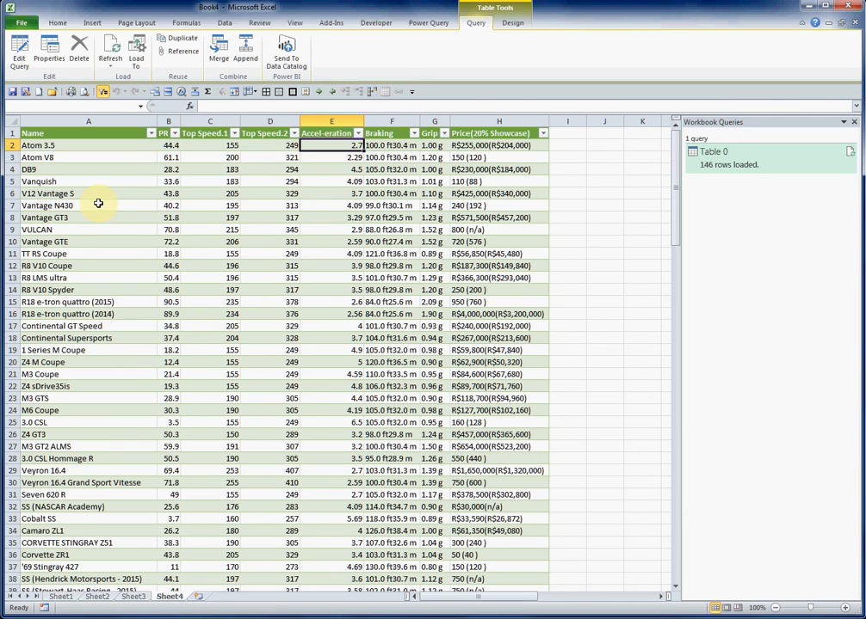
# - Clear the contents of cells A7:E12 and delete rows 22 to 28 from the loaded table's worksheet
pyautogui.moveTo(98, 203); pyautogui.dragTo(301, 269)
pyautogui.press('Delete')
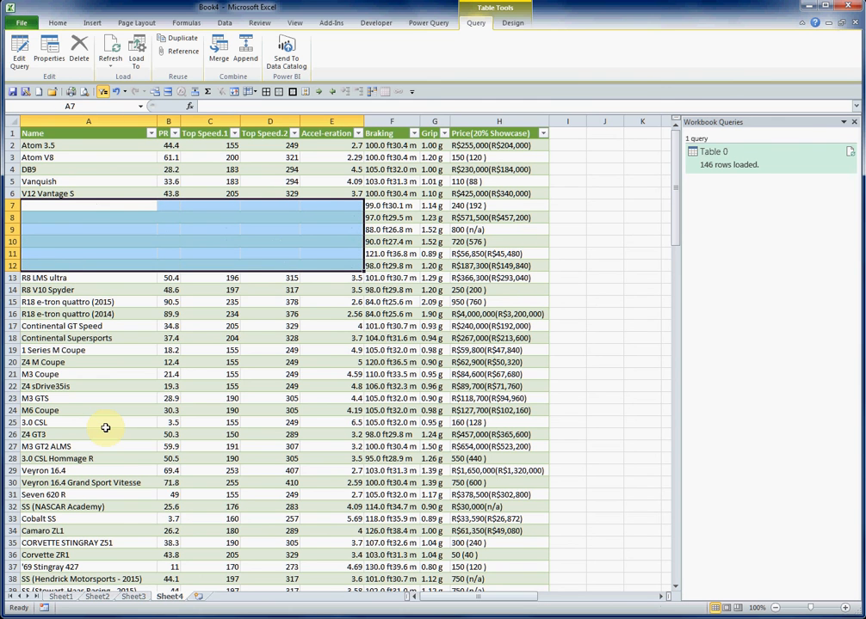
pyautogui.moveTo(13, 386); pyautogui.dragTo(12, 458)
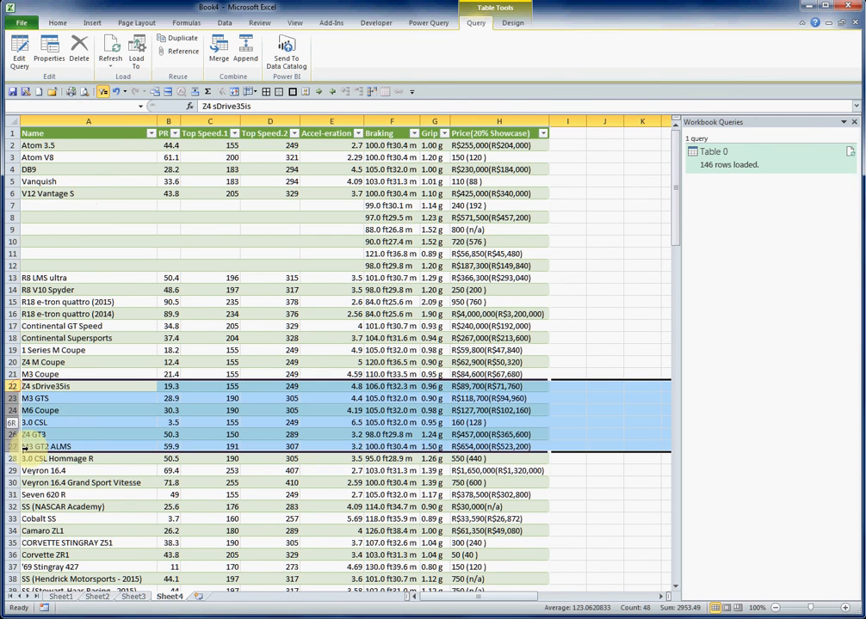
pyautogui.rightClick(80, 427)
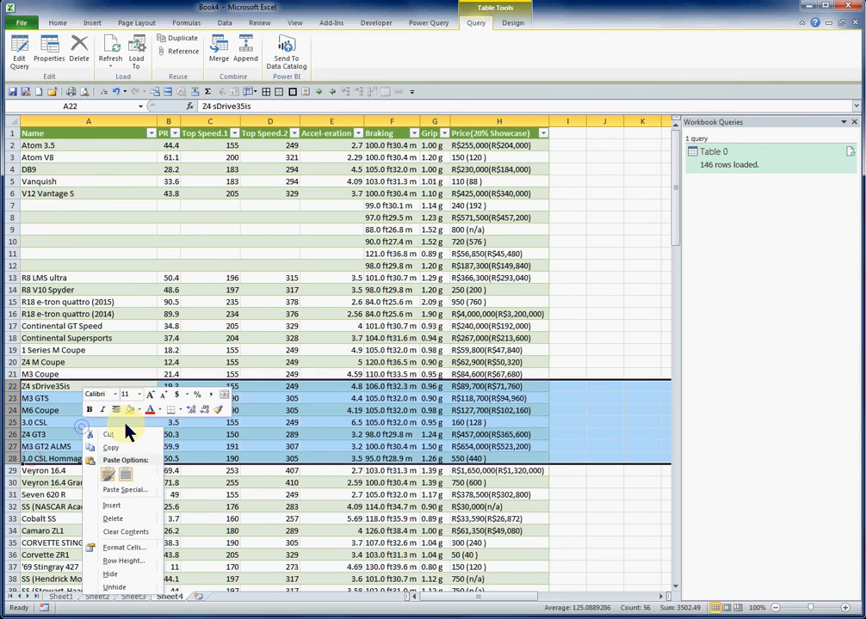
pyautogui.click(132, 521)
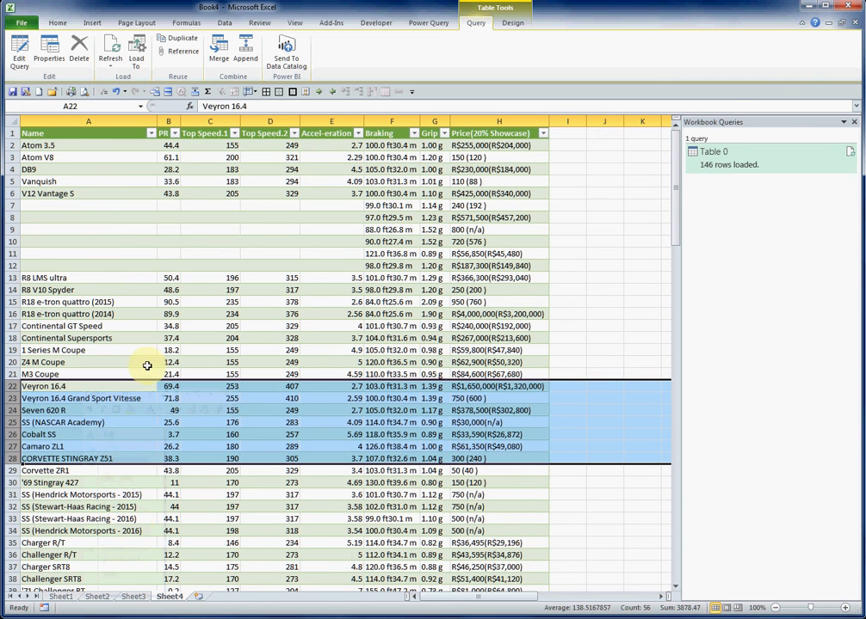
# - Refresh the Table 0 query to reload the table from its web source
pyautogui.click(198, 269)
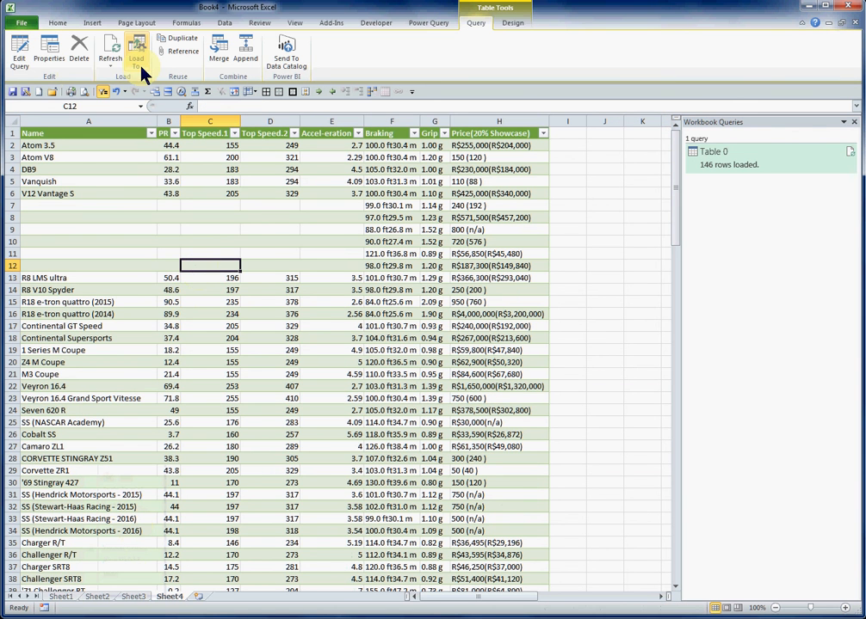
pyautogui.click(110, 50)
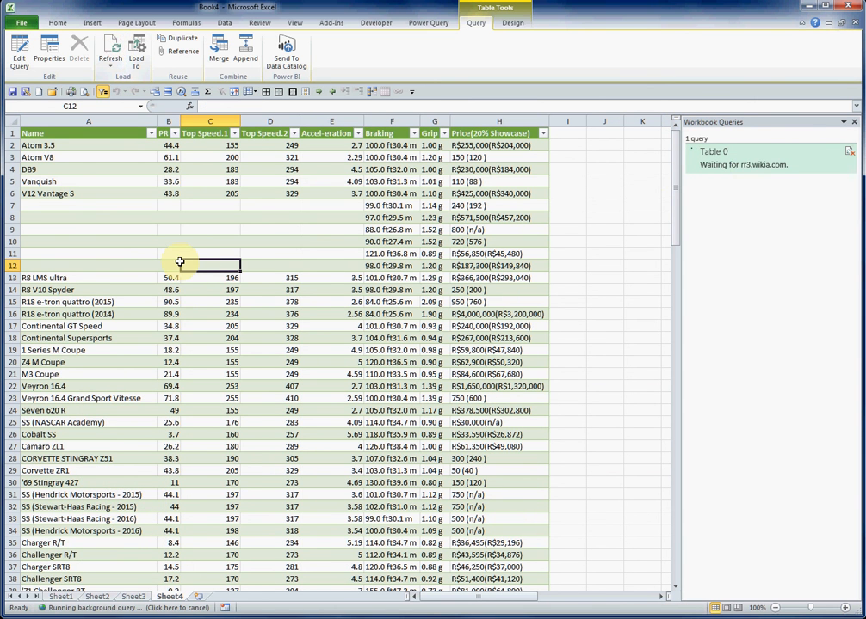